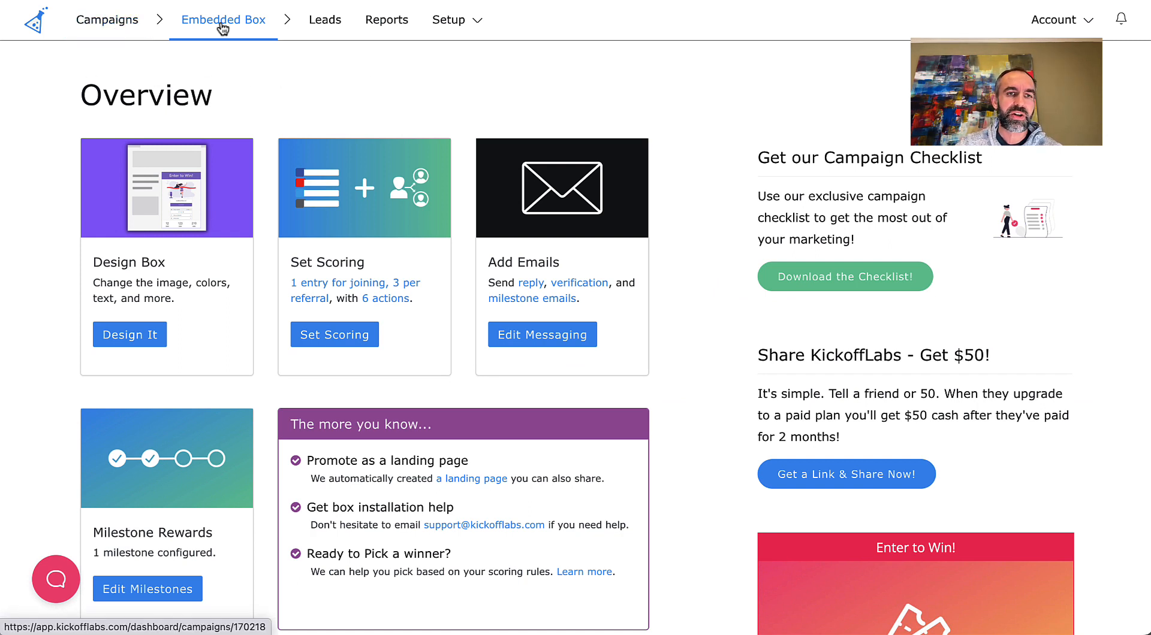
# - Look through the campaign's Leads page, the conversion and sharing reports, and the available setup options
pyautogui.click(329, 22)
pyautogui.click(391, 23)
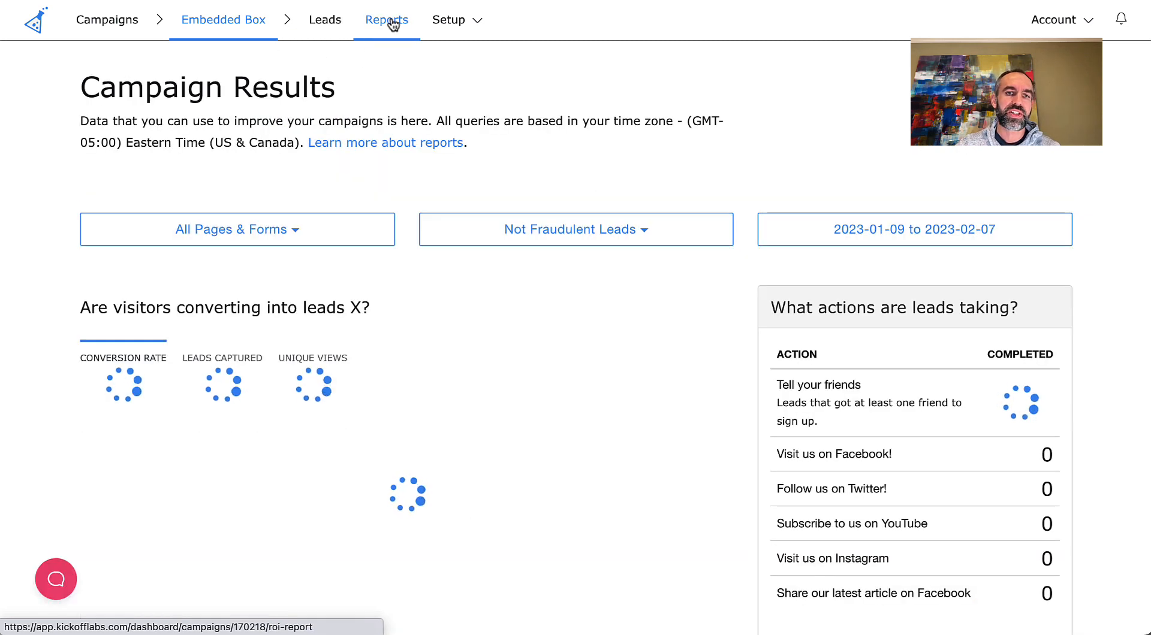
pyautogui.scroll(-3, 413, 126)
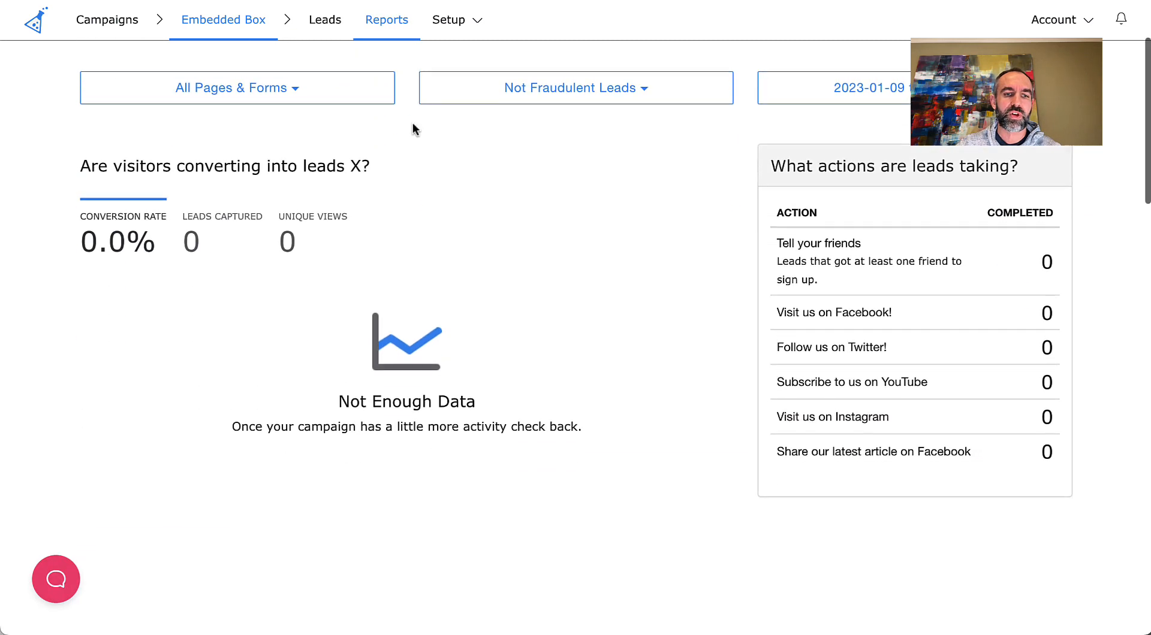
pyautogui.scroll(-5, 413, 129)
pyautogui.scroll(3, 414, 129)
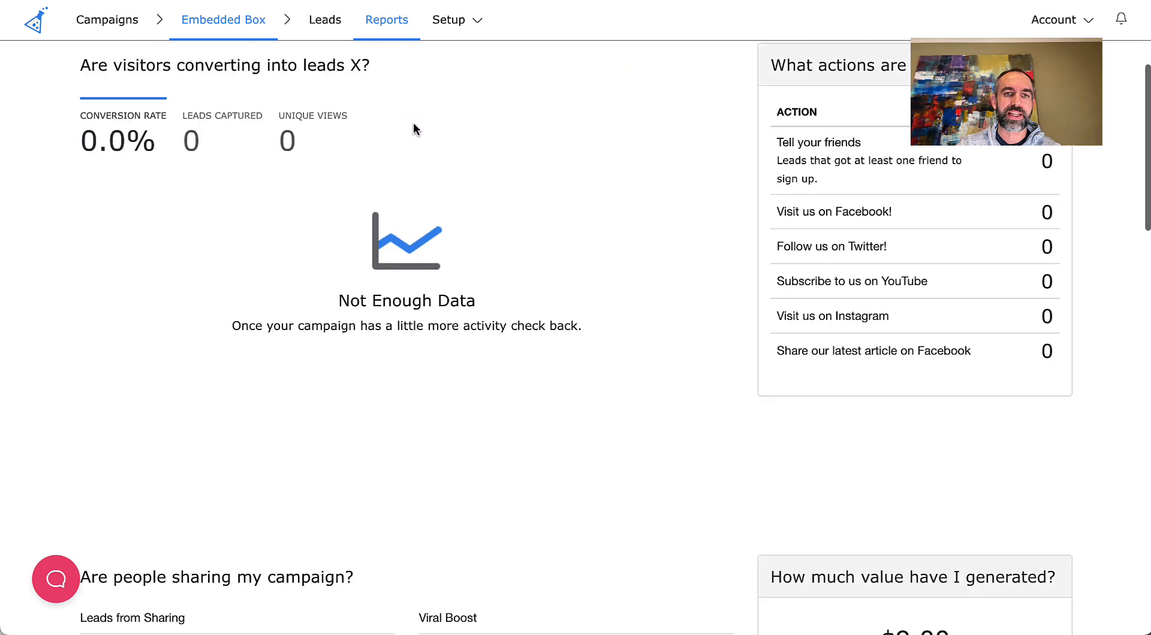
pyautogui.scroll(5, 413, 129)
pyautogui.click(455, 23)
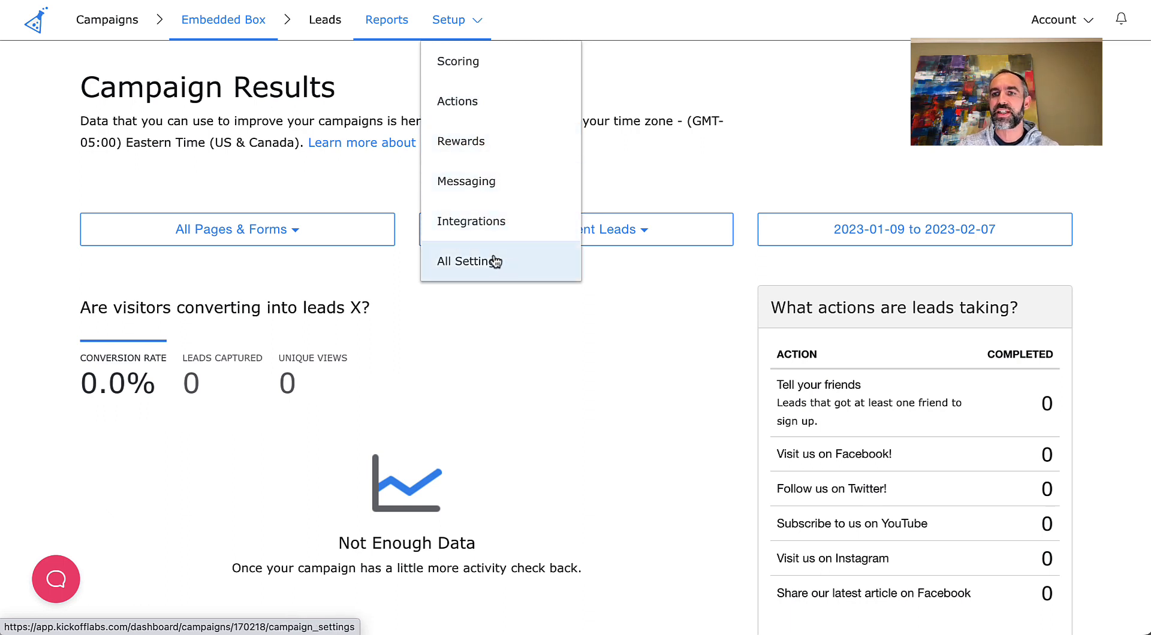
pyautogui.click(729, 103)
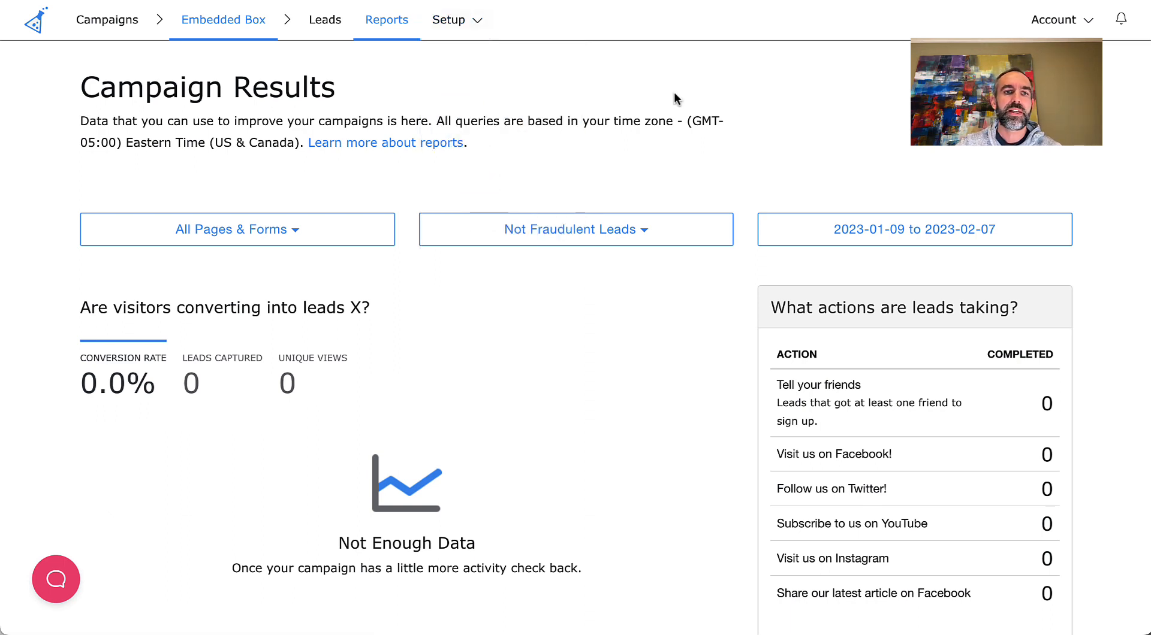
# - Open the contest box design from the campaign overview and set its brand color to purple #b412ff
pyautogui.click(215, 28)
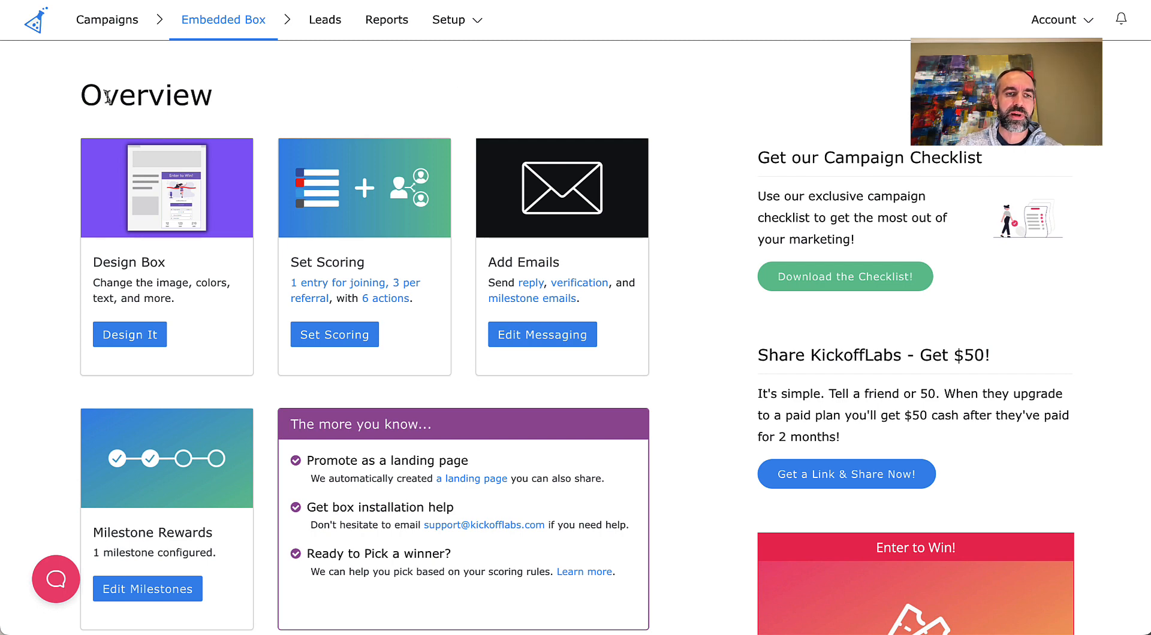
pyautogui.scroll(-1, 152, 308)
pyautogui.scroll(1, 152, 307)
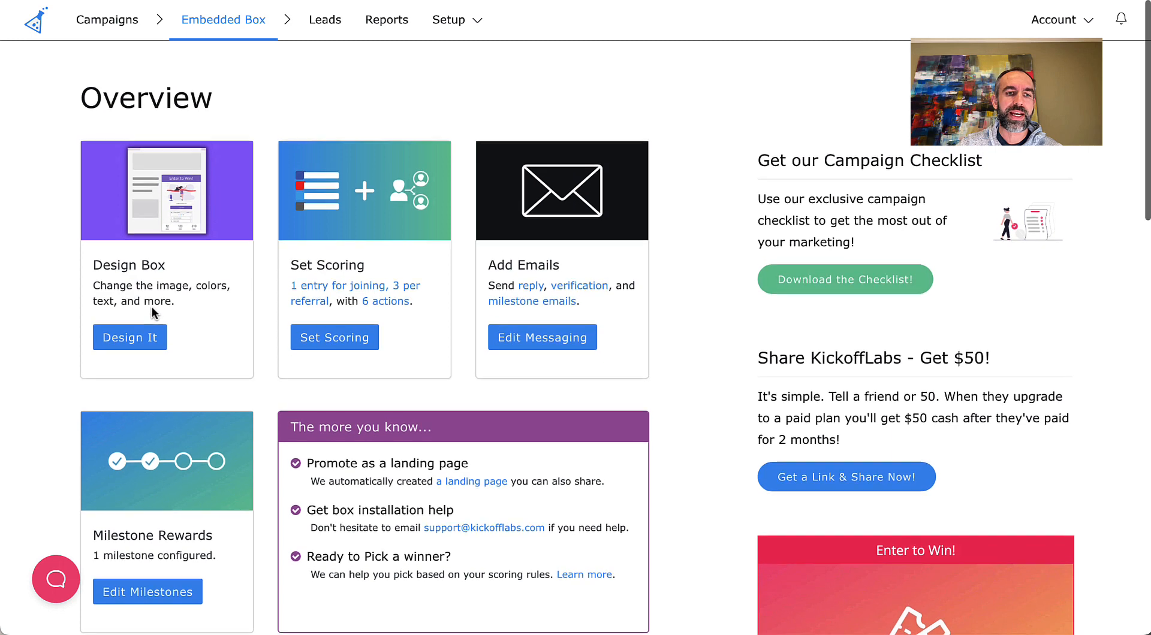
pyautogui.click(120, 335)
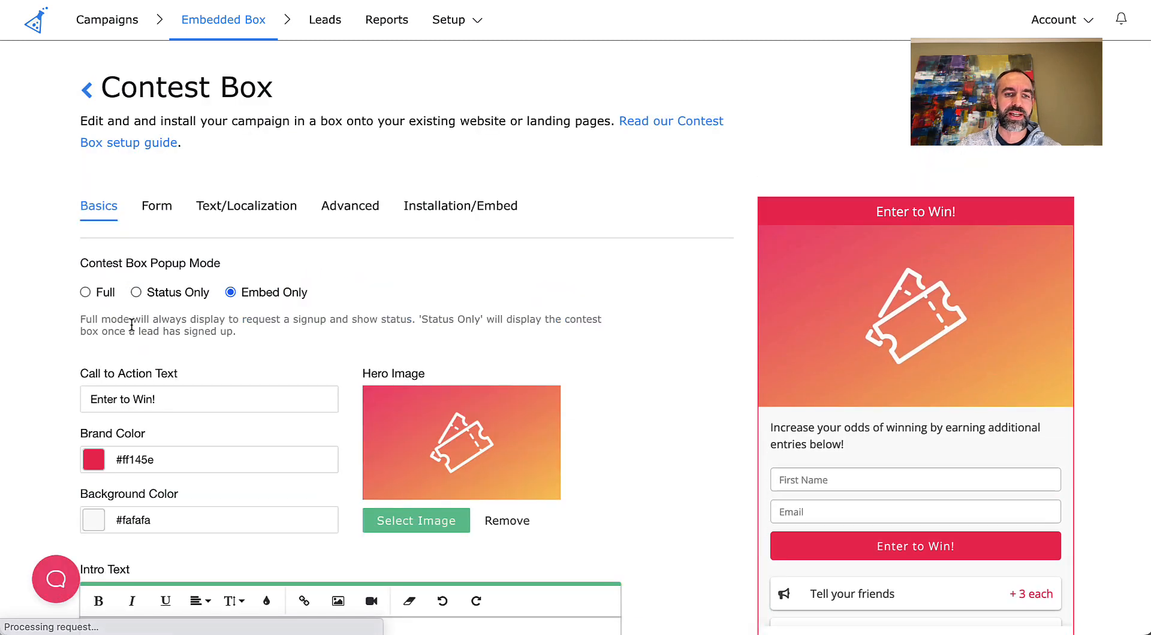
pyautogui.scroll(-3, 336, 314)
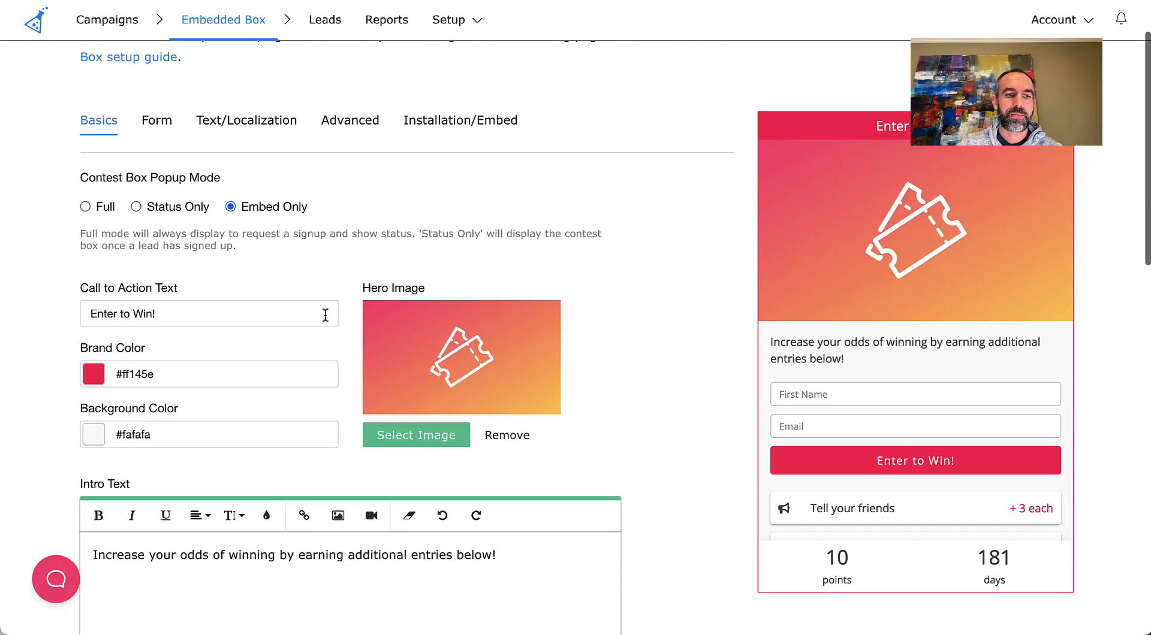
pyautogui.click(148, 380)
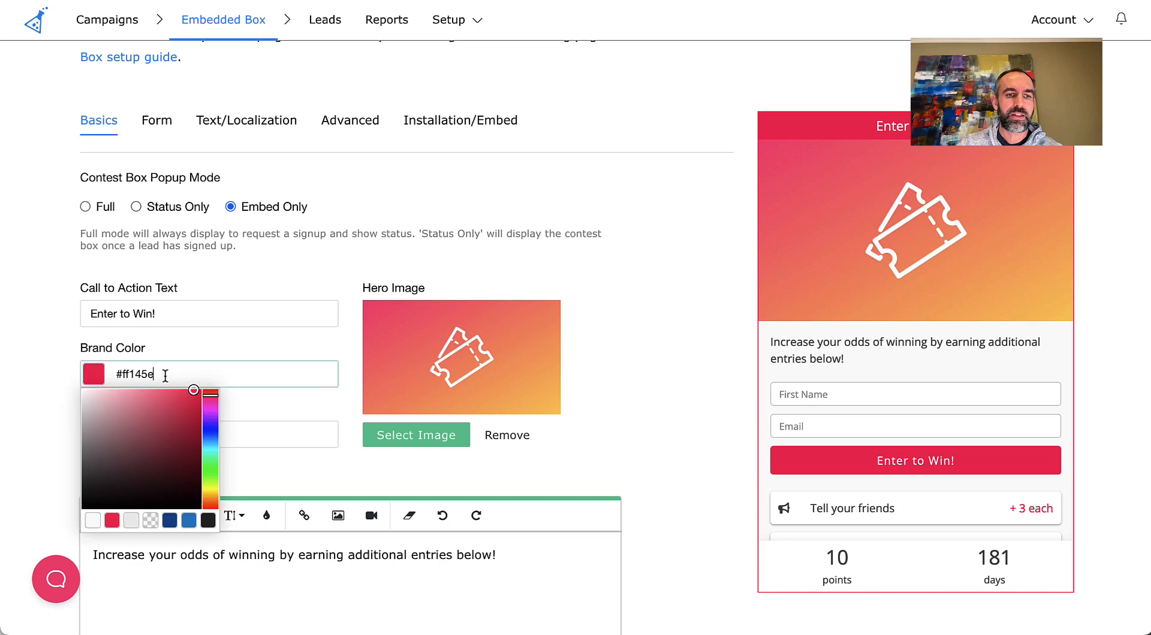
pyautogui.click(209, 415)
pyautogui.click(274, 353)
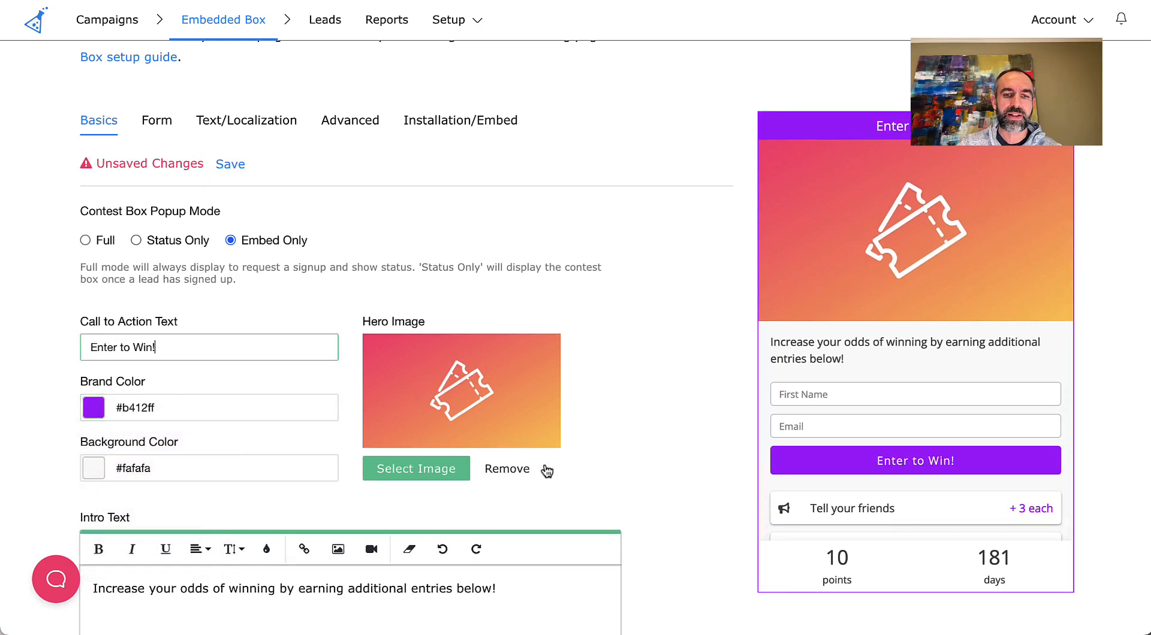
# - Review the contest box's form fields, text and localization settings, and installation and embed code
pyautogui.click(157, 122)
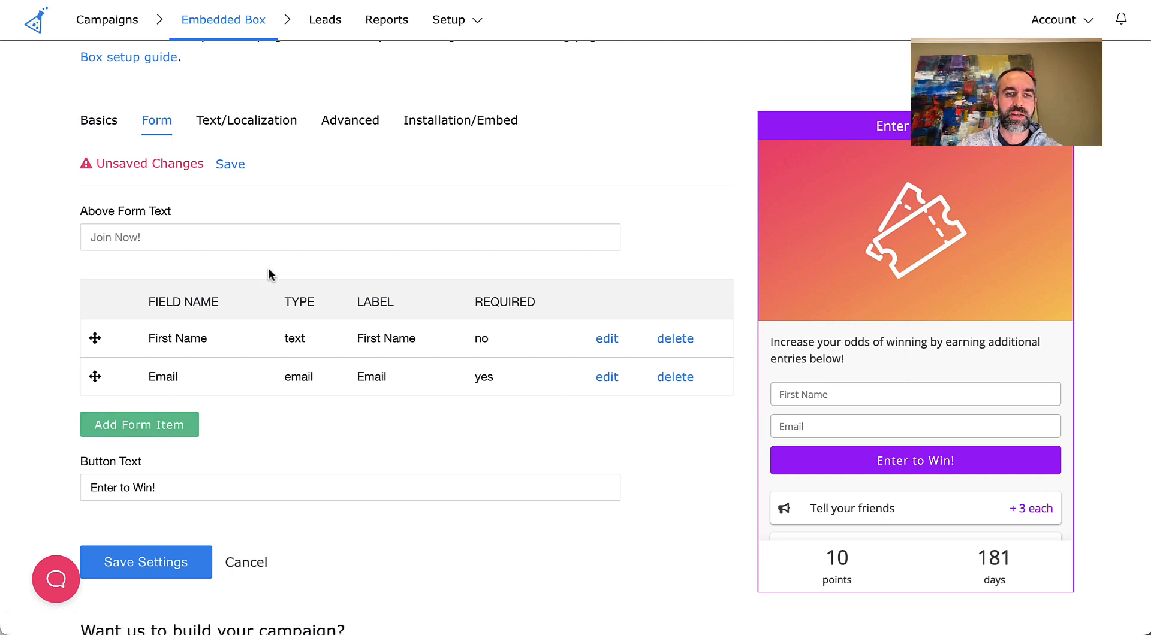
pyautogui.click(282, 121)
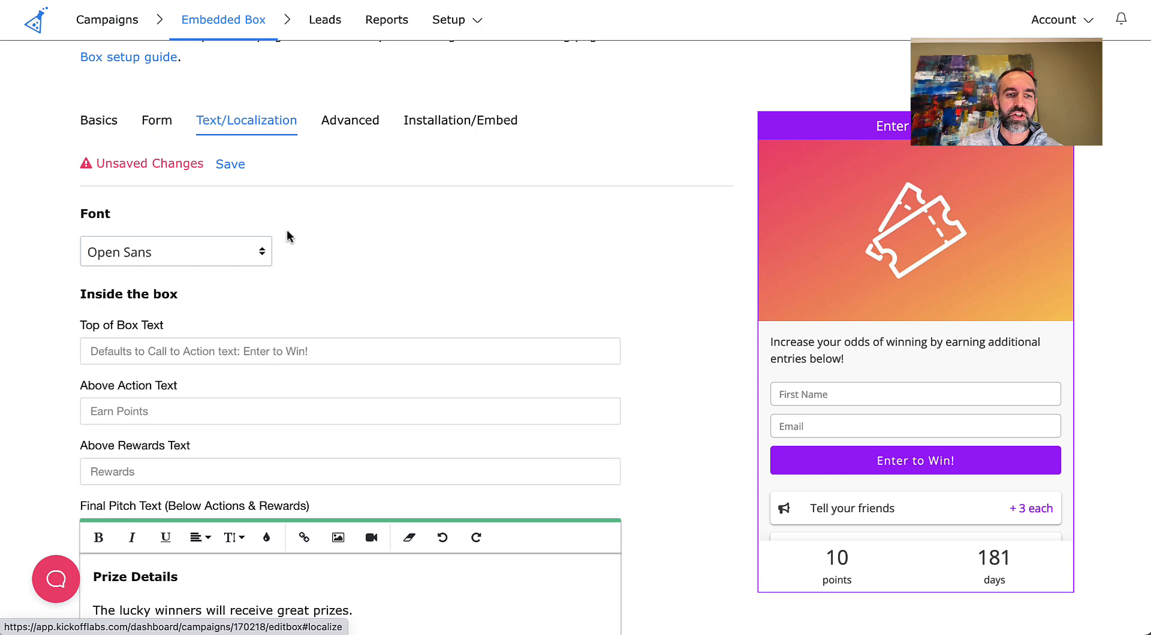
pyautogui.scroll(-3, 304, 243)
pyautogui.scroll(5, 303, 247)
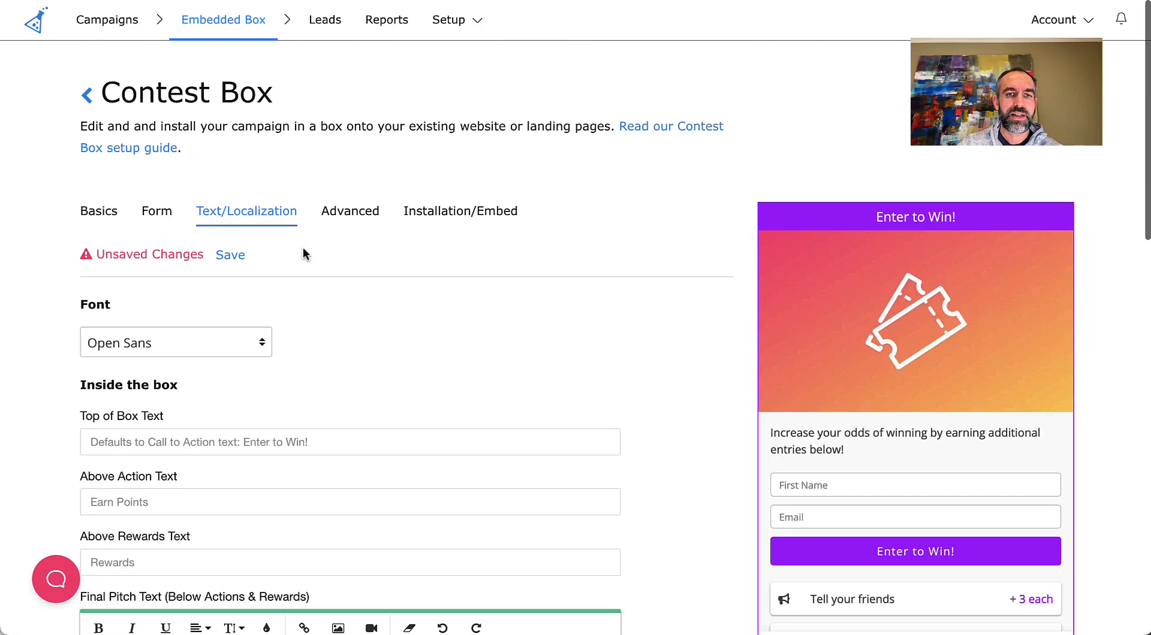
pyautogui.click(484, 211)
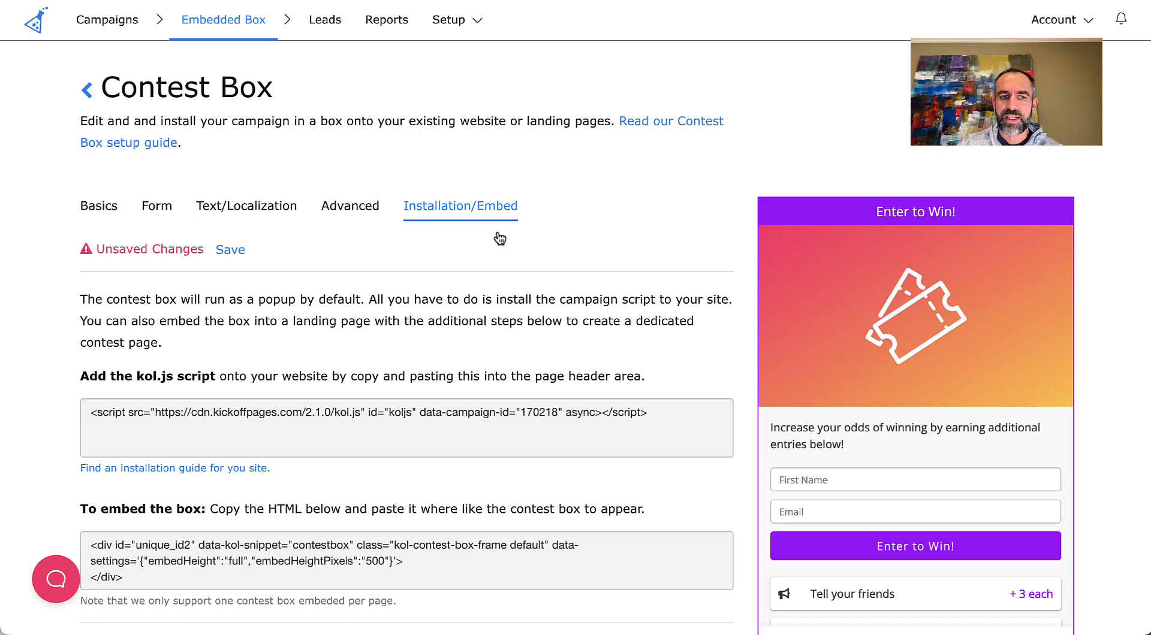
# - Return to the campaign overview without saving the box changes and examine the box installation code and preview
pyautogui.click(220, 18)
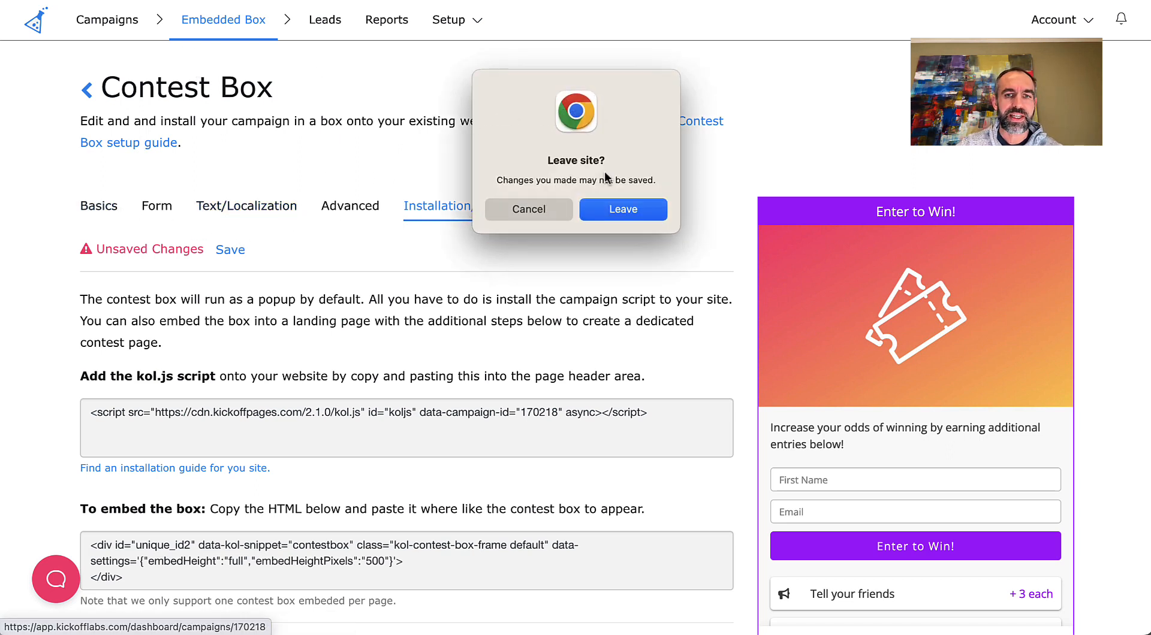
pyautogui.click(620, 209)
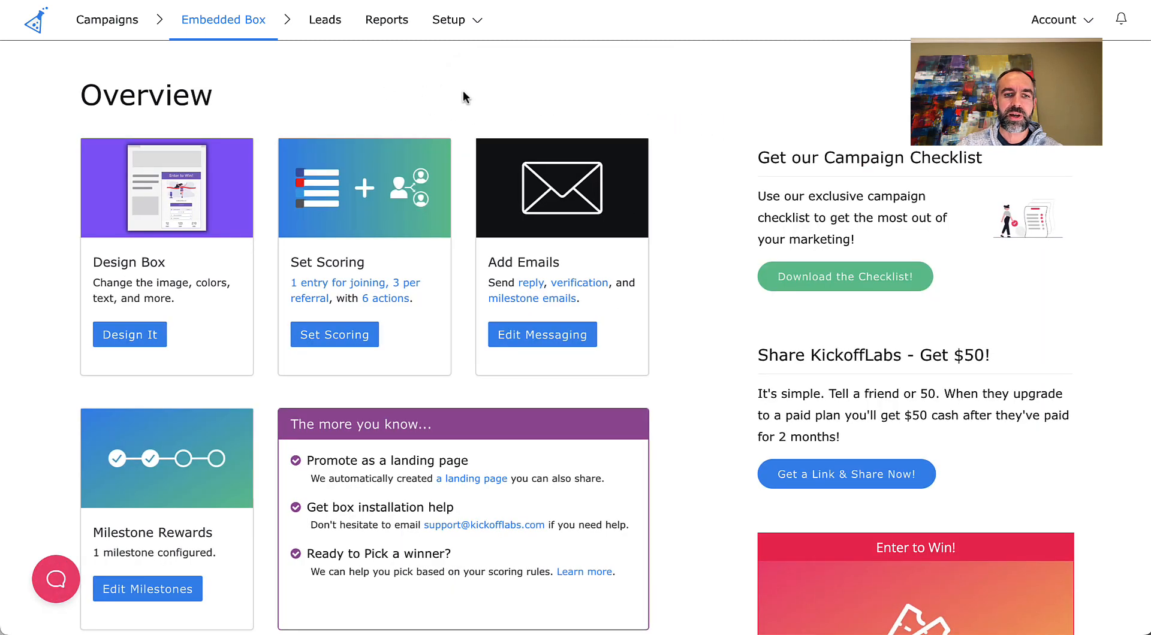
pyautogui.scroll(-2, 670, 191)
pyautogui.scroll(-8, 670, 191)
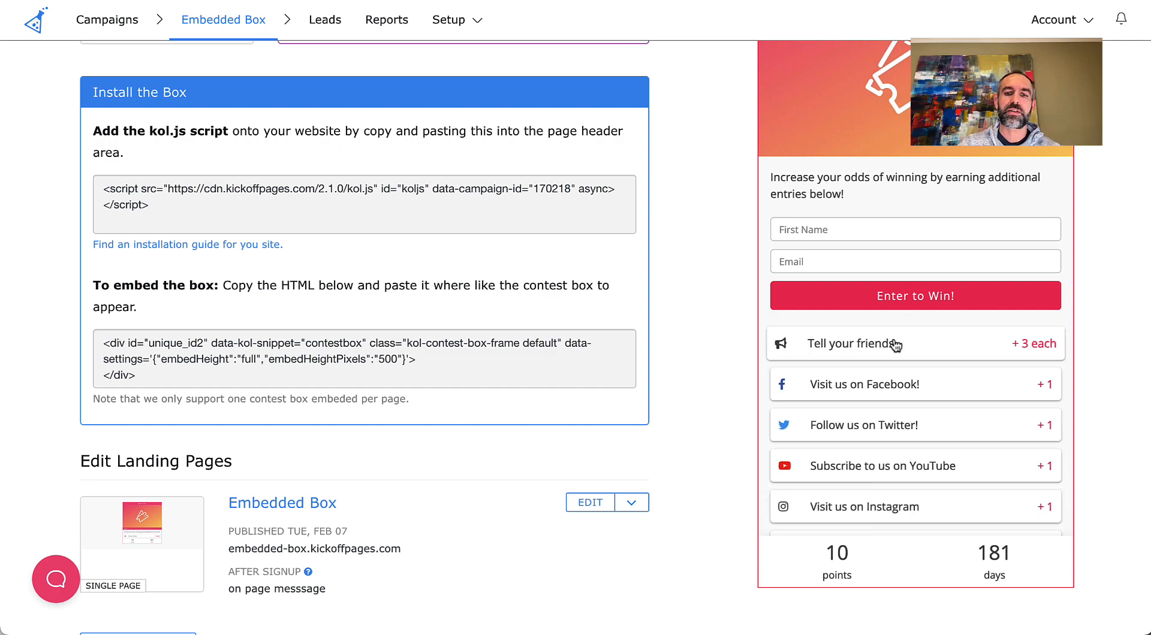
pyautogui.scroll(10, 721, 275)
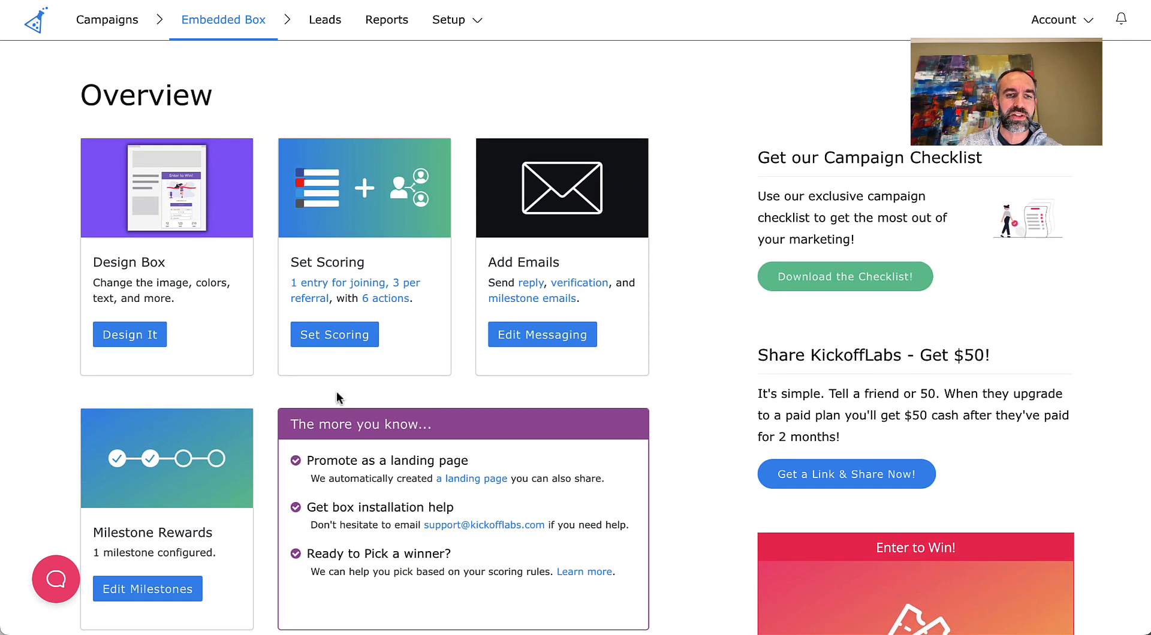
# - Open the contest scoring settings and examine the list of actions that earn leads extra entries
pyautogui.click(337, 335)
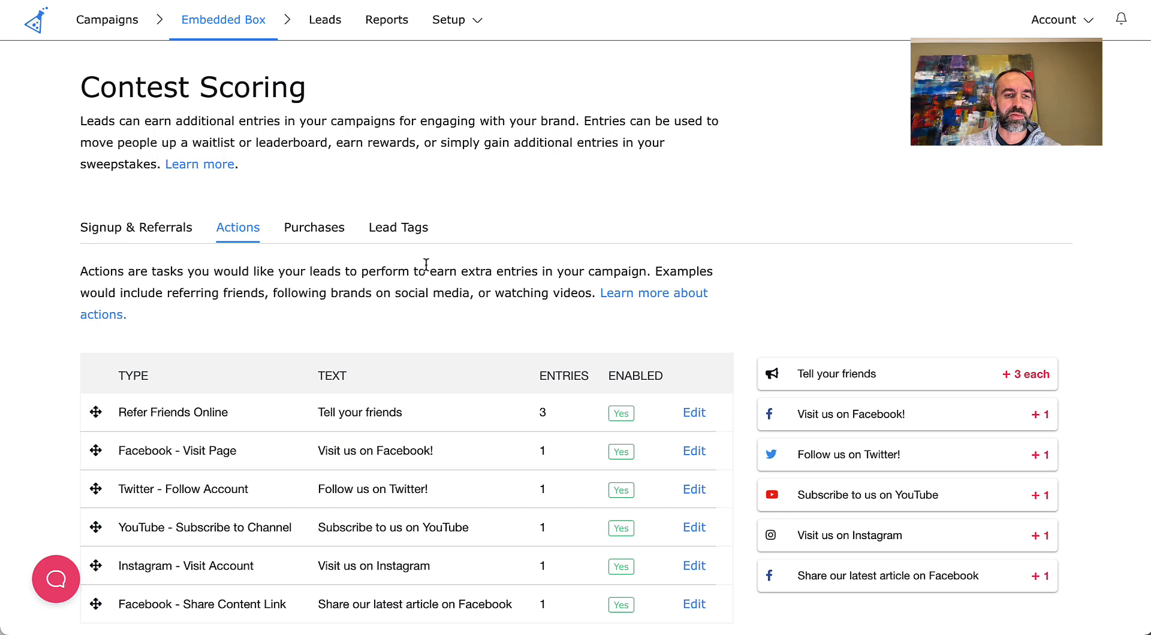
pyautogui.scroll(-3, 420, 262)
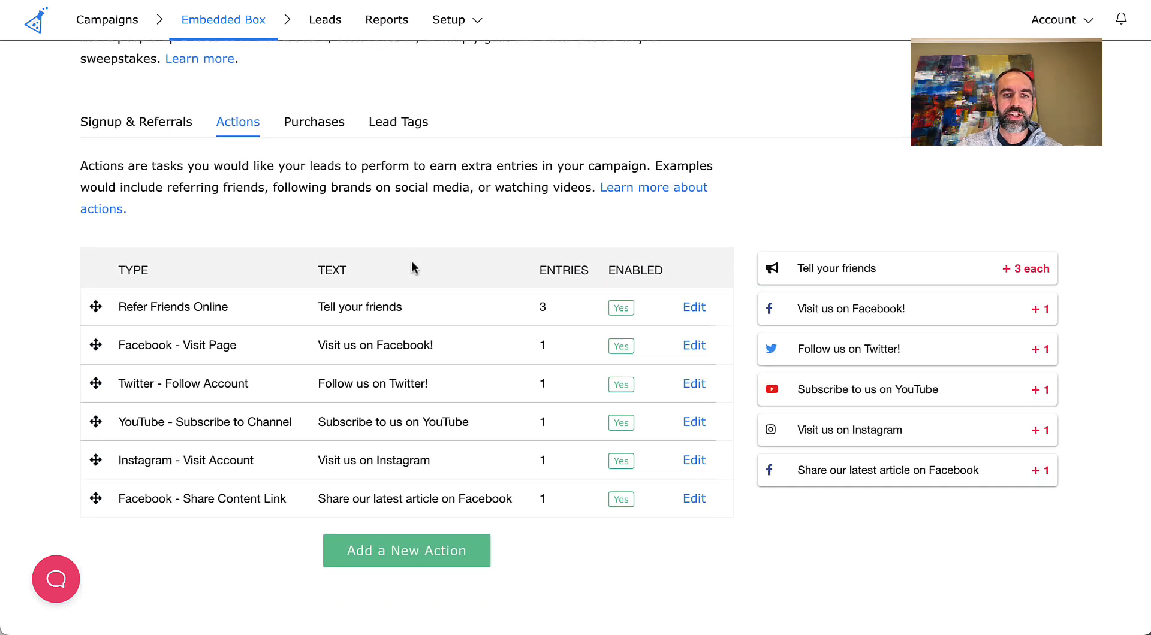
pyautogui.scroll(-2, 413, 268)
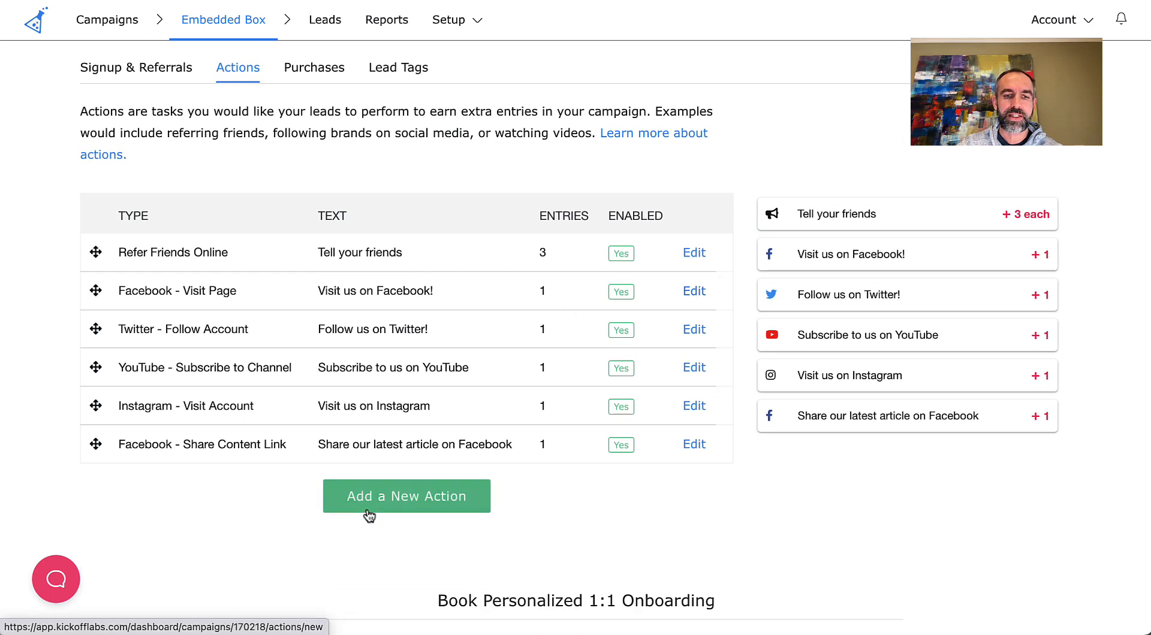
# - Open the Facebook - Visit Page action, check the account name in its page URL, and save the action
pyautogui.click(704, 293)
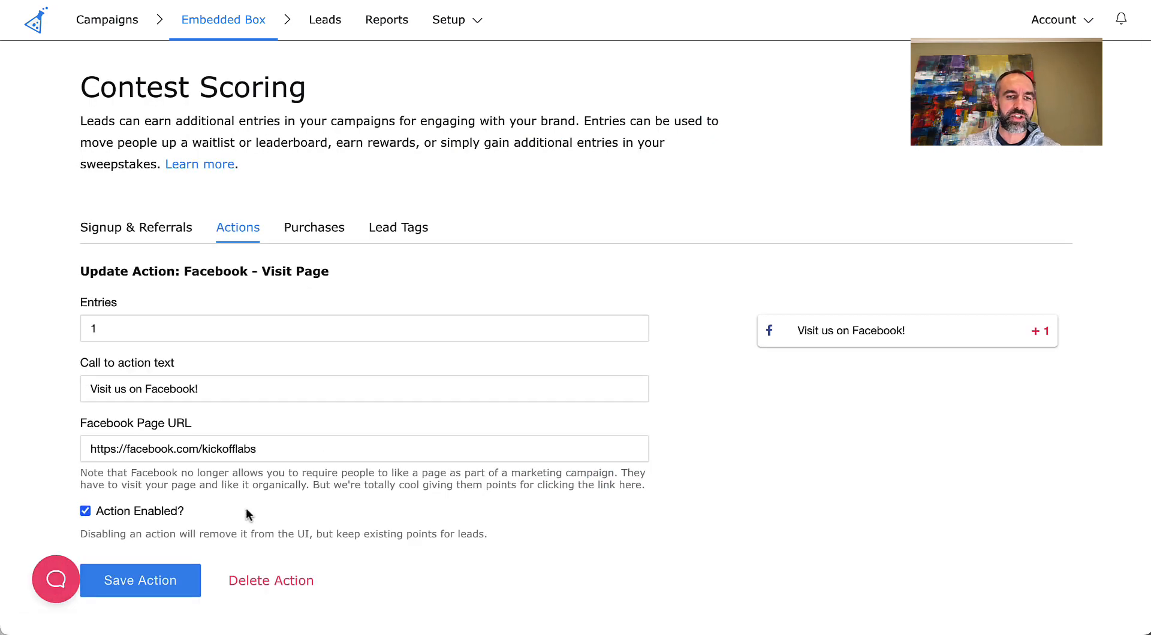
pyautogui.moveTo(275, 449); pyautogui.dragTo(2, 452)
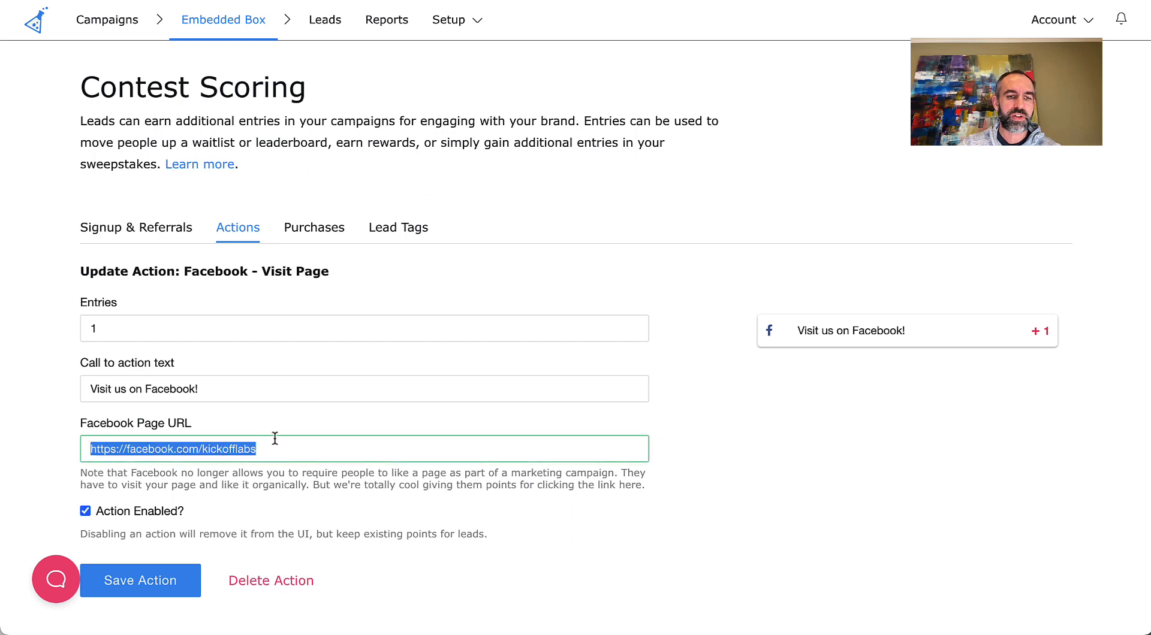
pyautogui.doubleClick(227, 451)
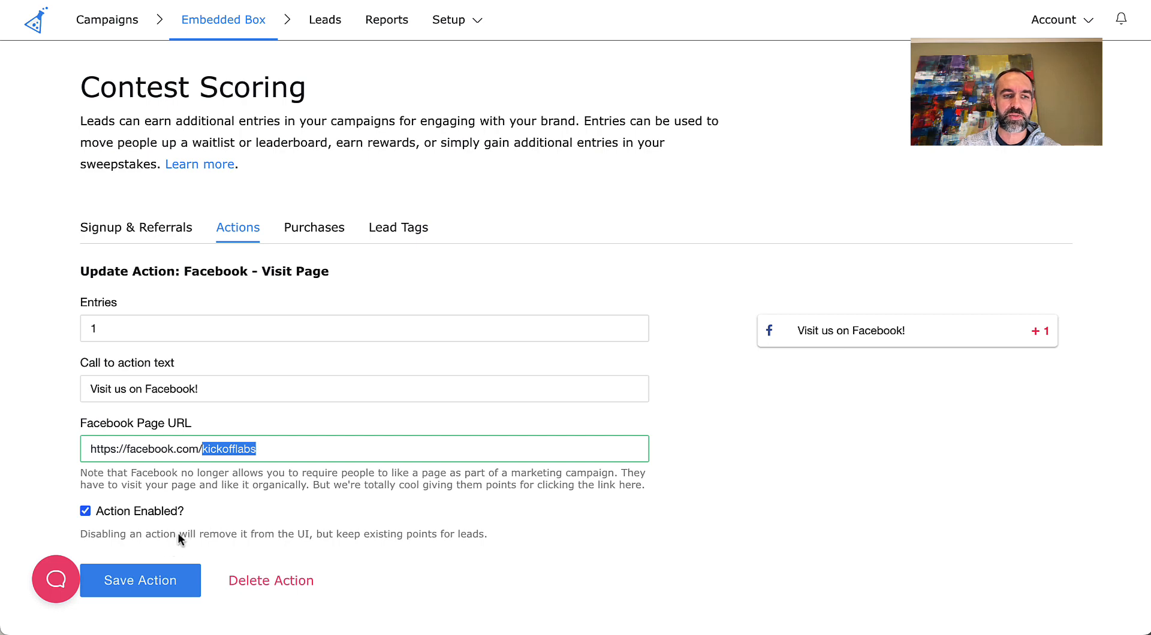
pyautogui.click(140, 581)
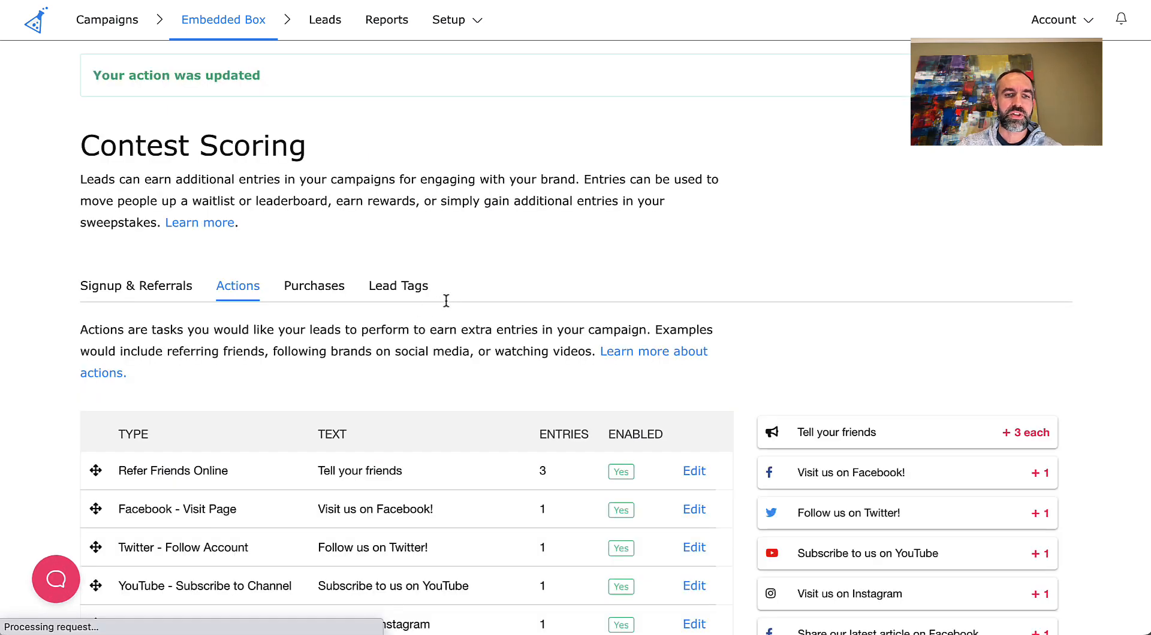
# - Move the YouTube - Subscribe to Channel action directly below Refer Friends Online in the contest actions
pyautogui.scroll(-5, 422, 336)
pyautogui.moveTo(91, 339); pyautogui.dragTo(91, 244)
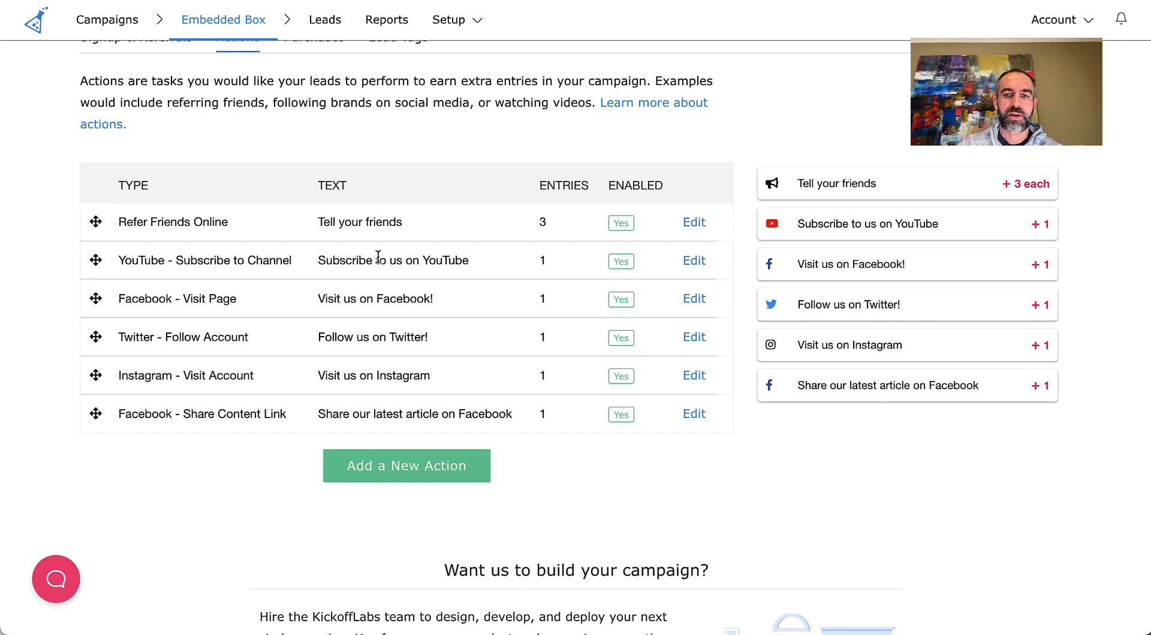
pyautogui.scroll(5, 313, 265)
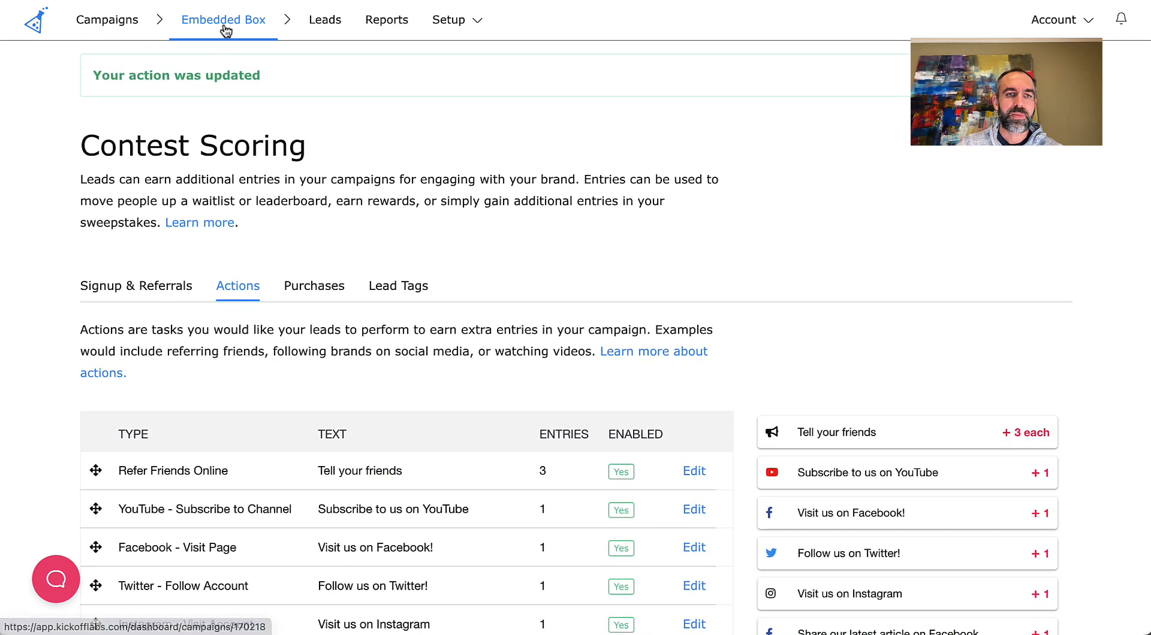
# - Open the campaign's automatic reply email and check its sending options, keeping "Yes. Every time a lead signs up."
pyautogui.click(224, 30)
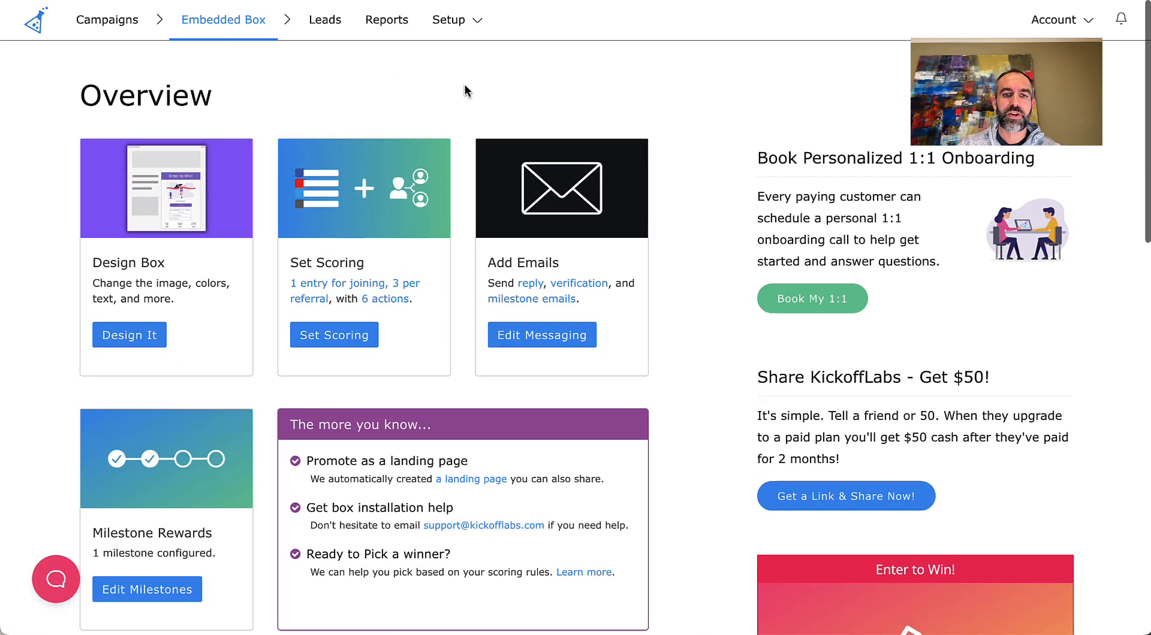
pyautogui.click(543, 338)
pyautogui.click(154, 353)
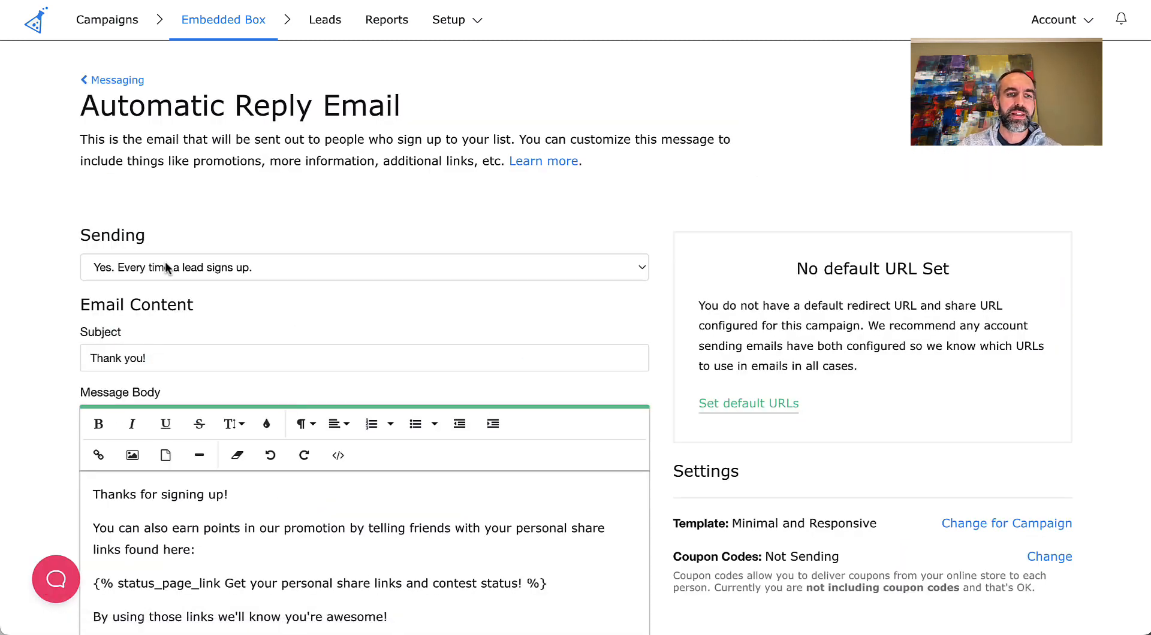
pyautogui.click(167, 268)
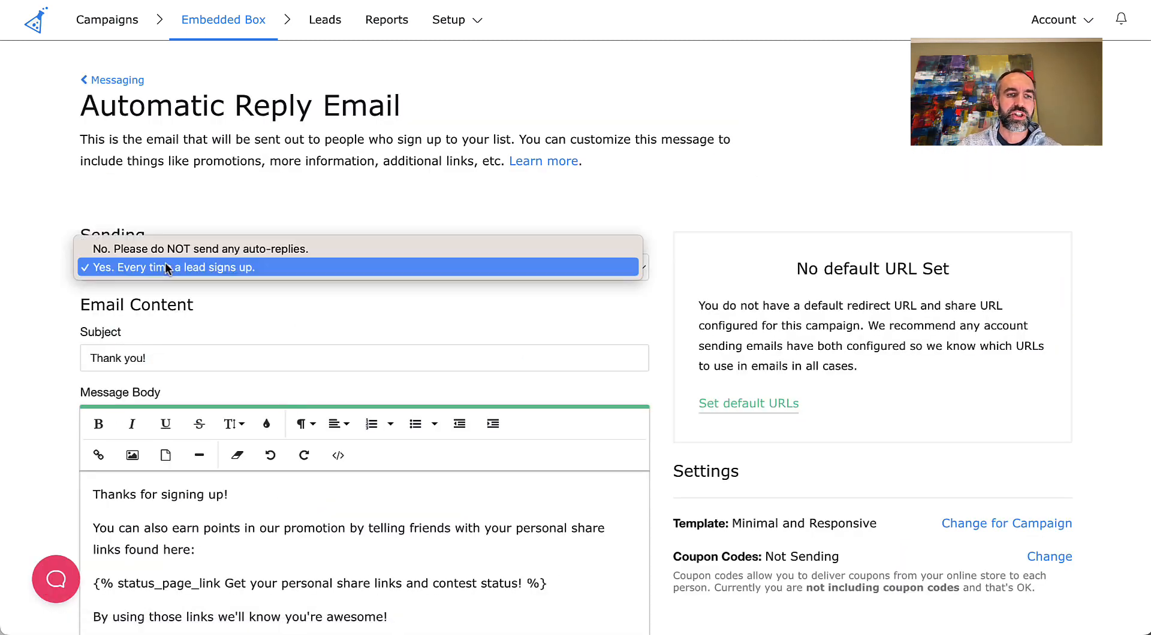
pyautogui.click(266, 273)
pyautogui.click(253, 264)
pyautogui.click(253, 267)
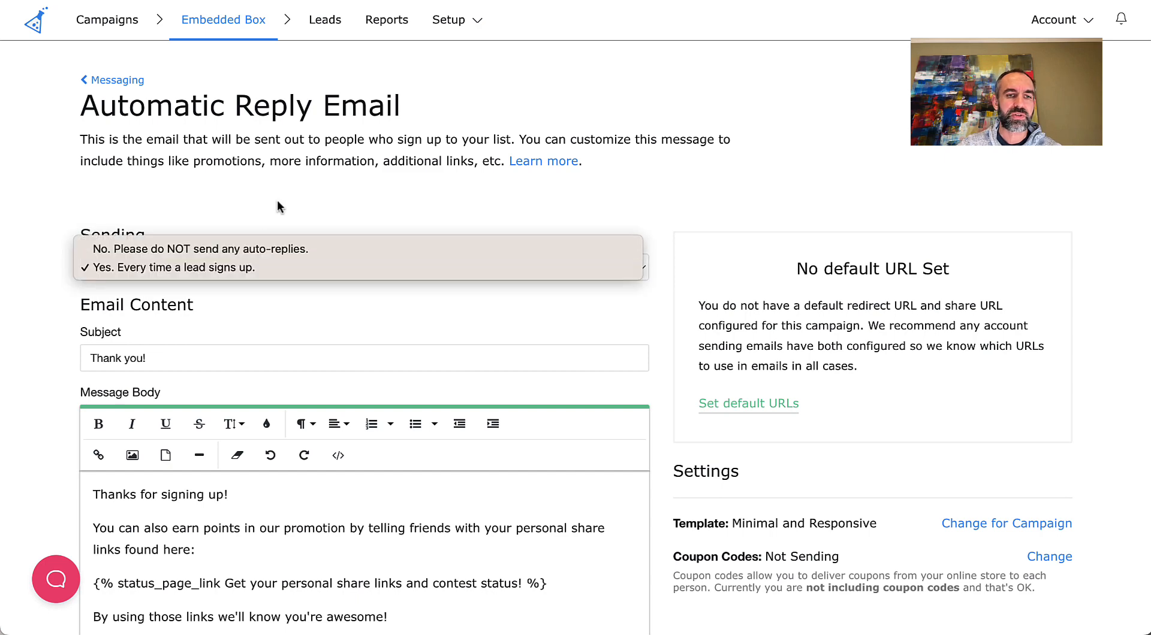
# - Look over the automatic reply's message body and select the "Our Team" sign-off at its end
pyautogui.scroll(-2, 225, 339)
pyautogui.scroll(-1, 225, 339)
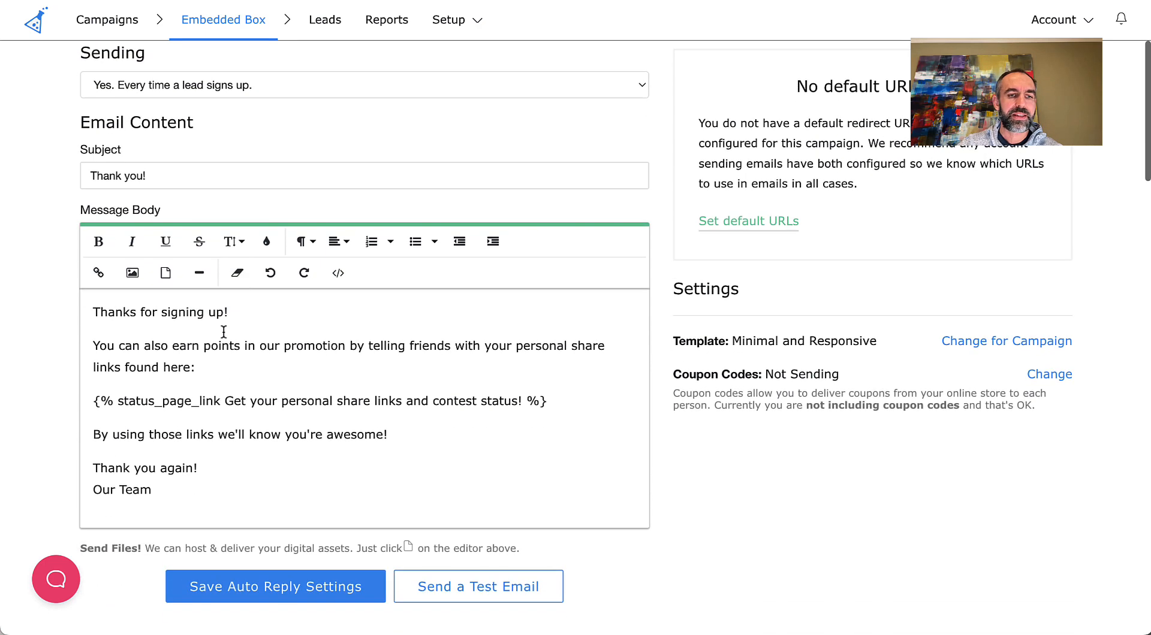
pyautogui.moveTo(122, 312); pyautogui.dragTo(229, 475)
pyautogui.click(229, 475)
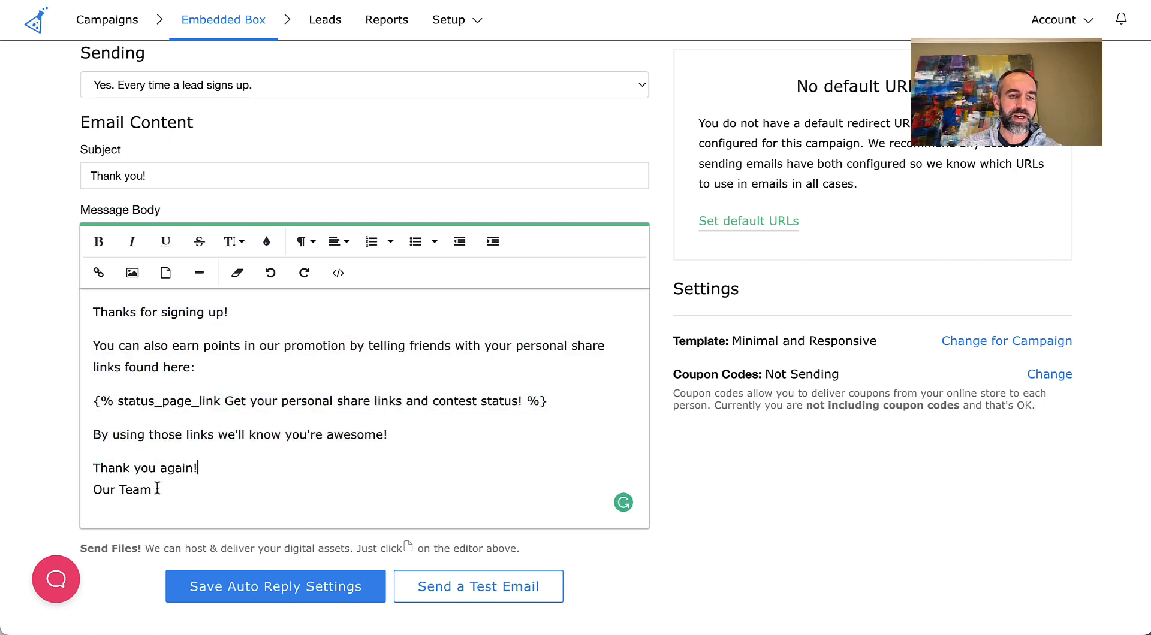
pyautogui.moveTo(155, 490); pyautogui.dragTo(82, 489)
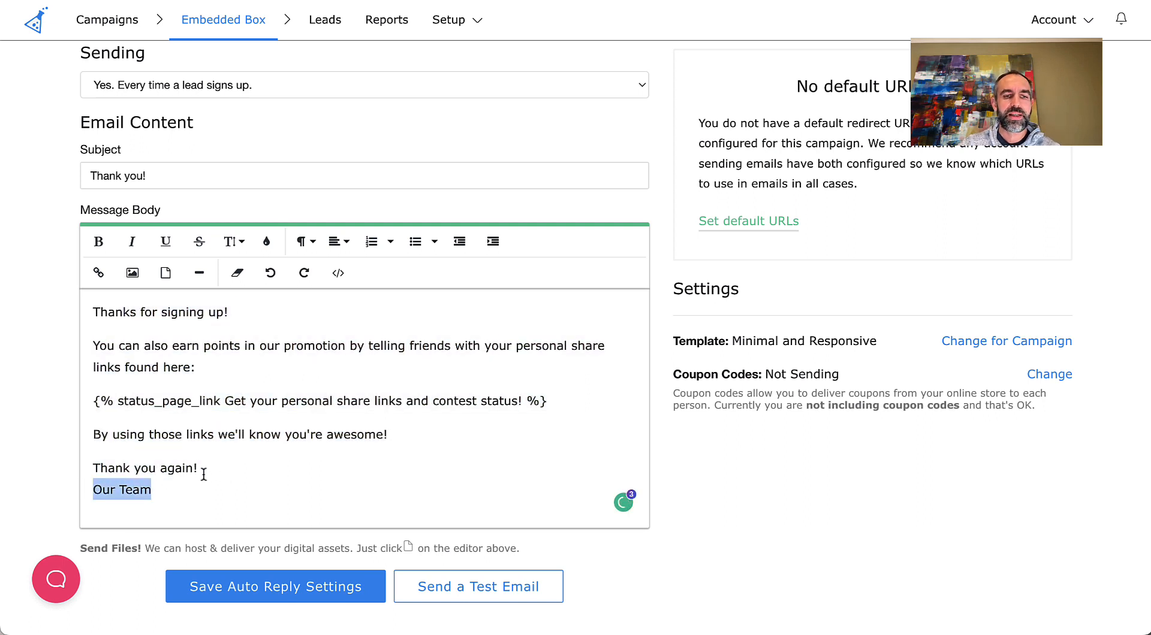
# - Select the status_page_link tag in the automatic reply's message body and return to the campaign overview
pyautogui.moveTo(551, 407); pyautogui.dragTo(57, 414)
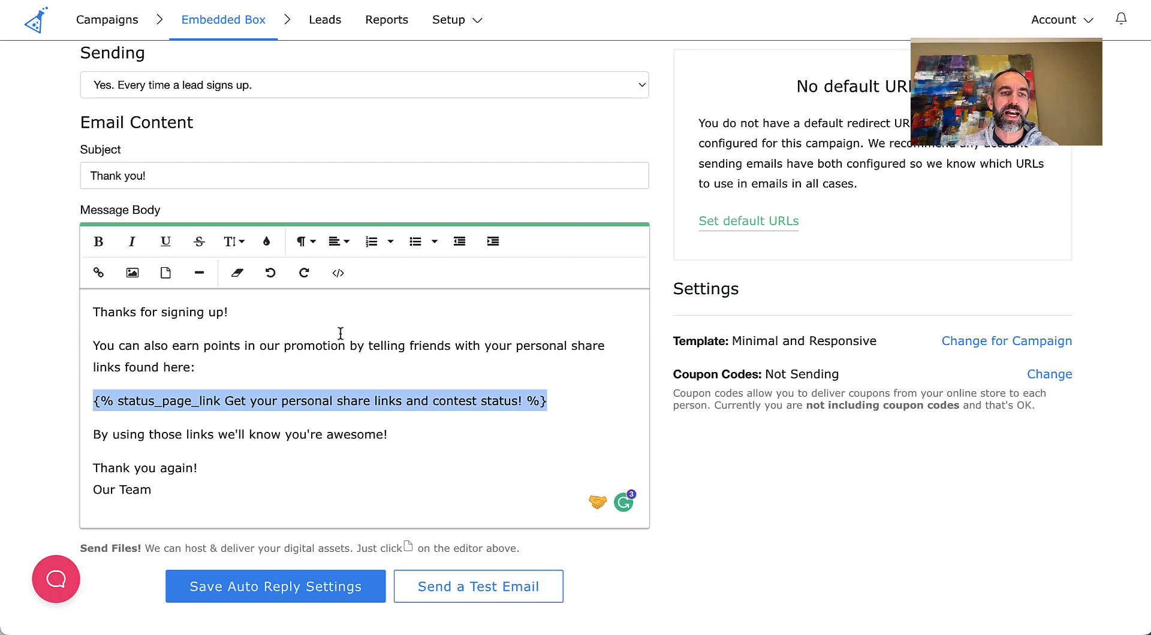
pyautogui.scroll(5, 293, 341)
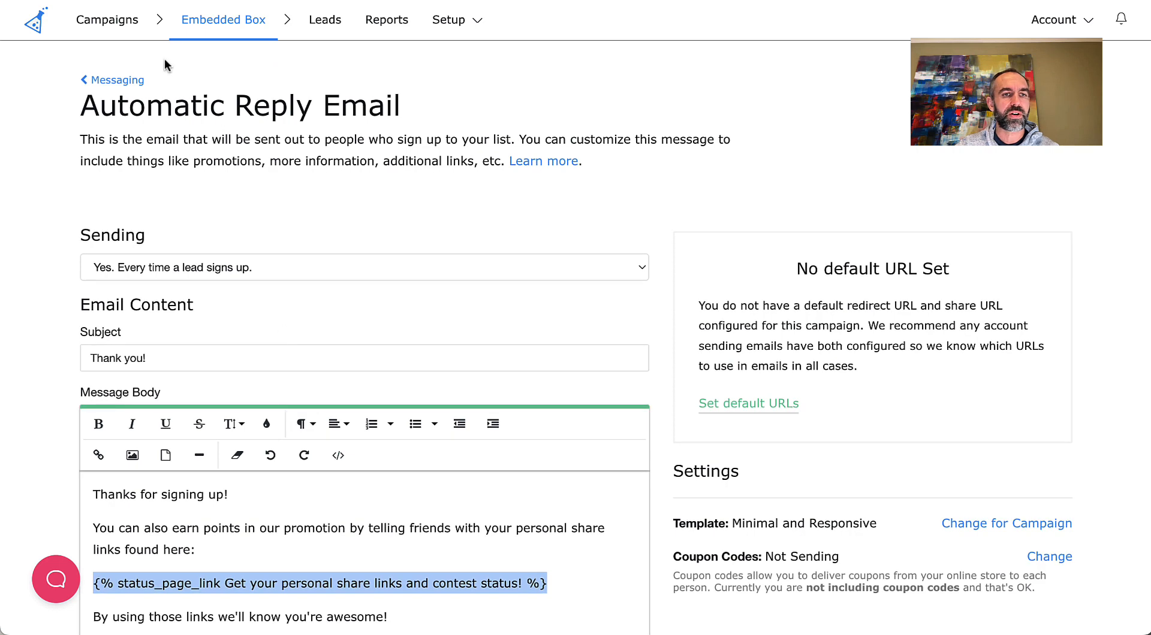
pyautogui.click(214, 26)
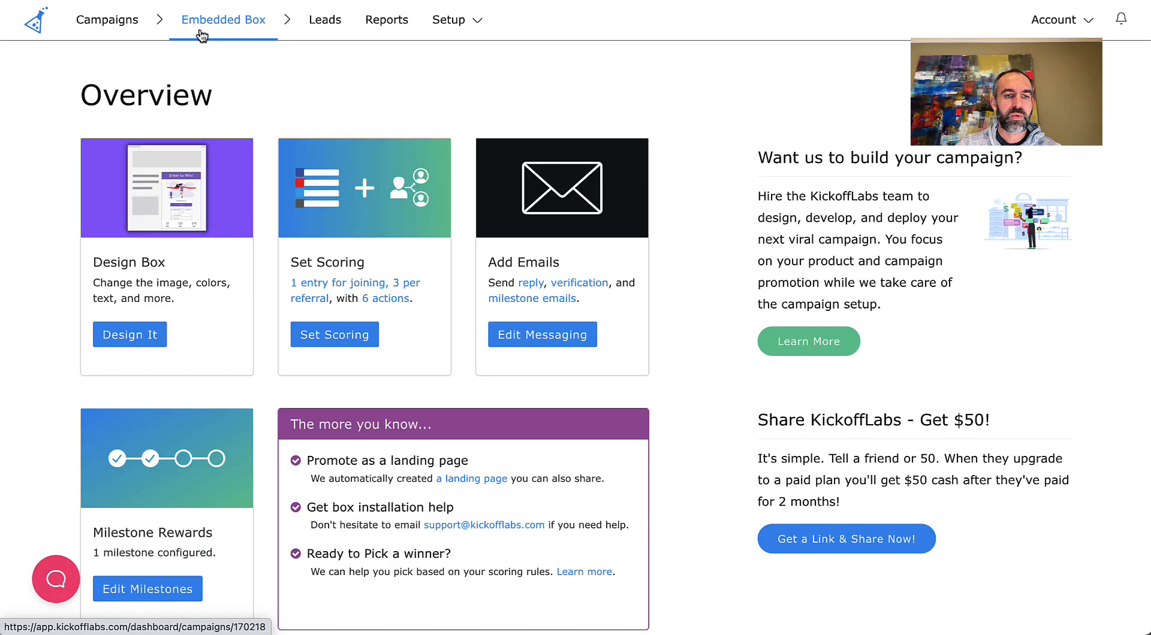
# - Open the campaign's milestone rewards and check the points and description of the existing reward level
pyautogui.scroll(-3, 214, 258)
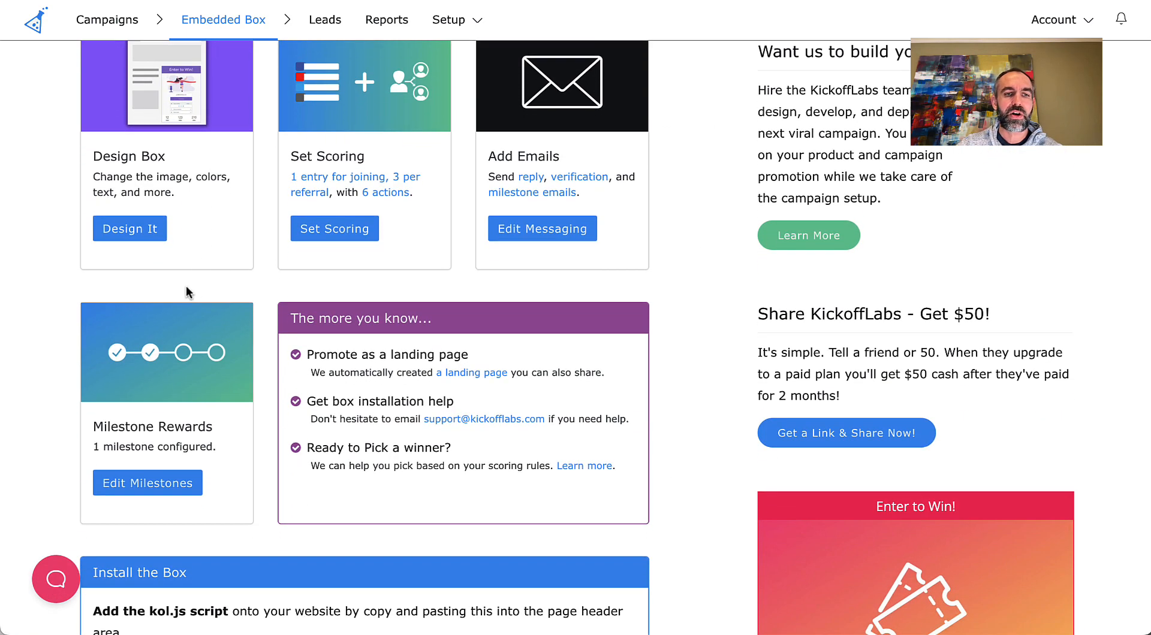
pyautogui.scroll(-1, 176, 283)
pyautogui.scroll(-2, 174, 281)
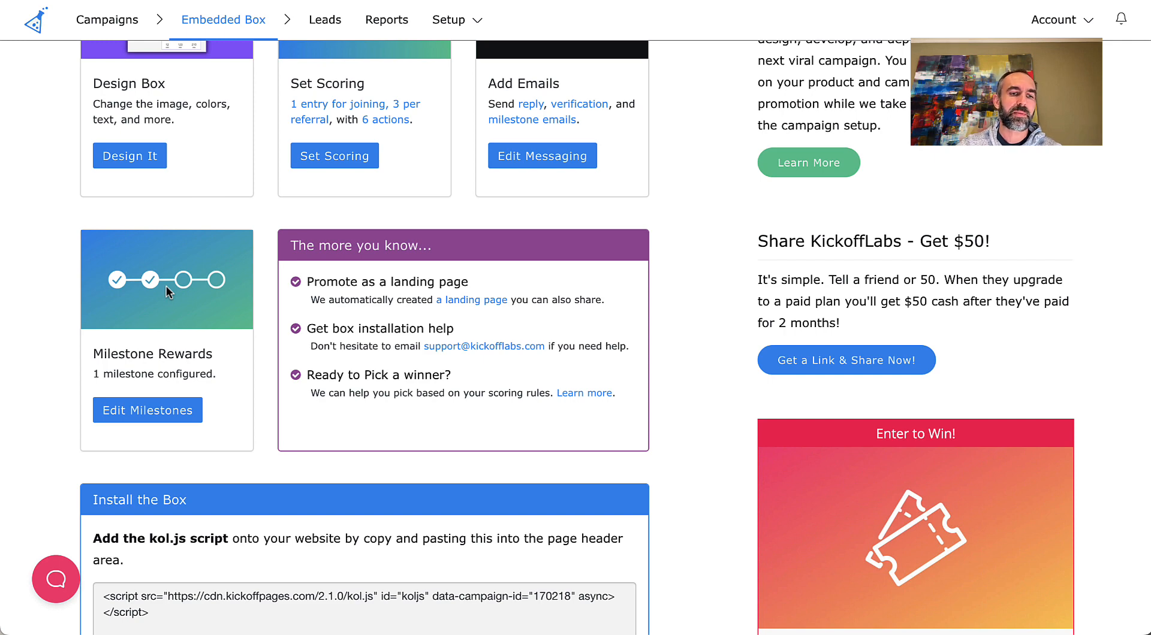
pyautogui.click(155, 410)
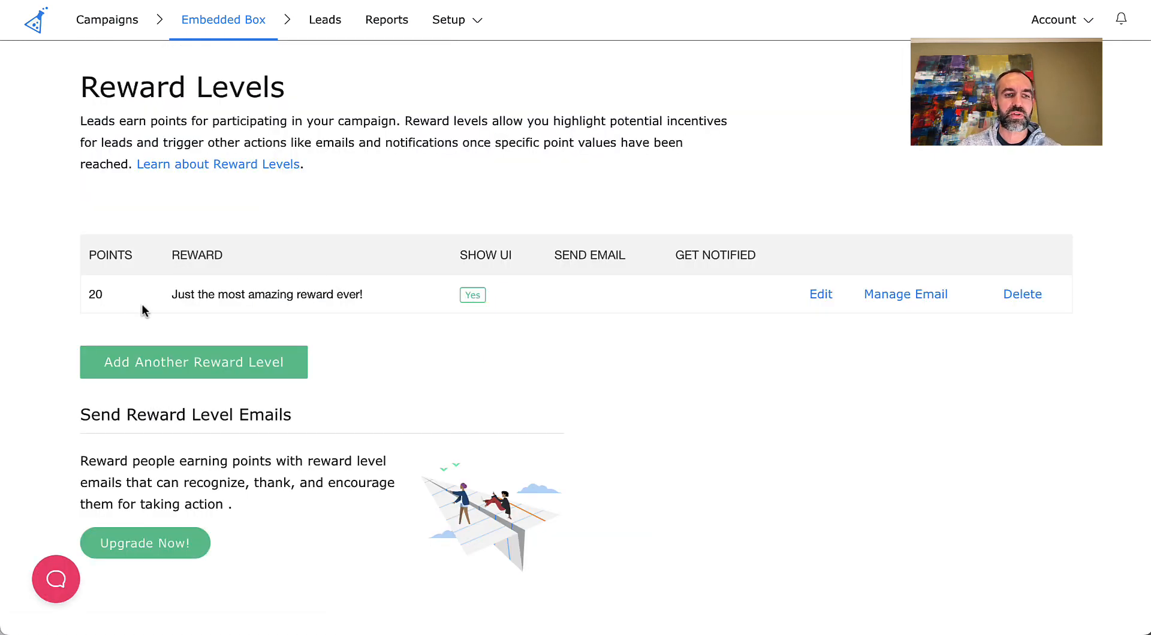
pyautogui.moveTo(109, 297); pyautogui.dragTo(271, 294)
# - Create another reward level requiring 30 points, keeping its default description and UI display, with lead emails and reach notifications enabled
pyautogui.click(189, 365)
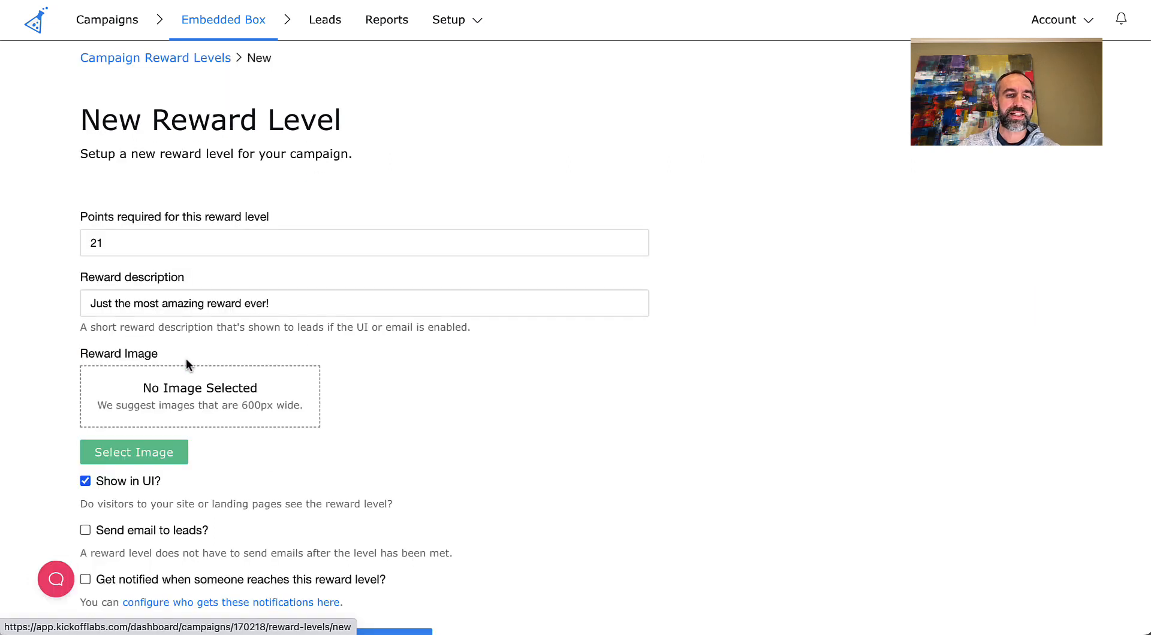
pyautogui.moveTo(131, 246); pyautogui.dragTo(70, 240)
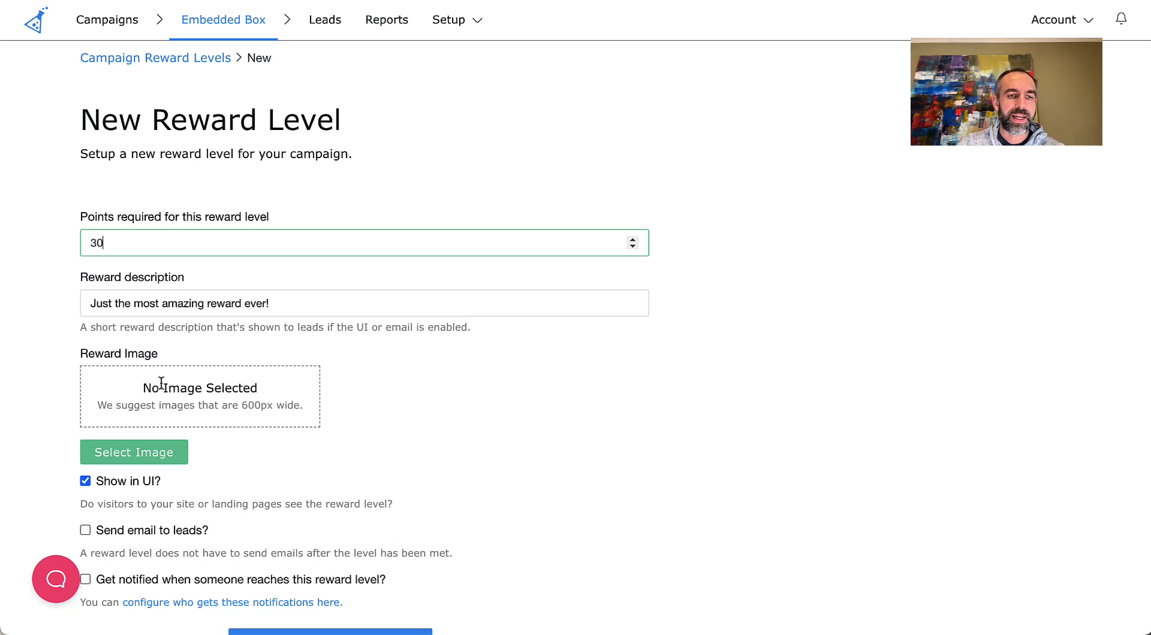
pyautogui.click(300, 303)
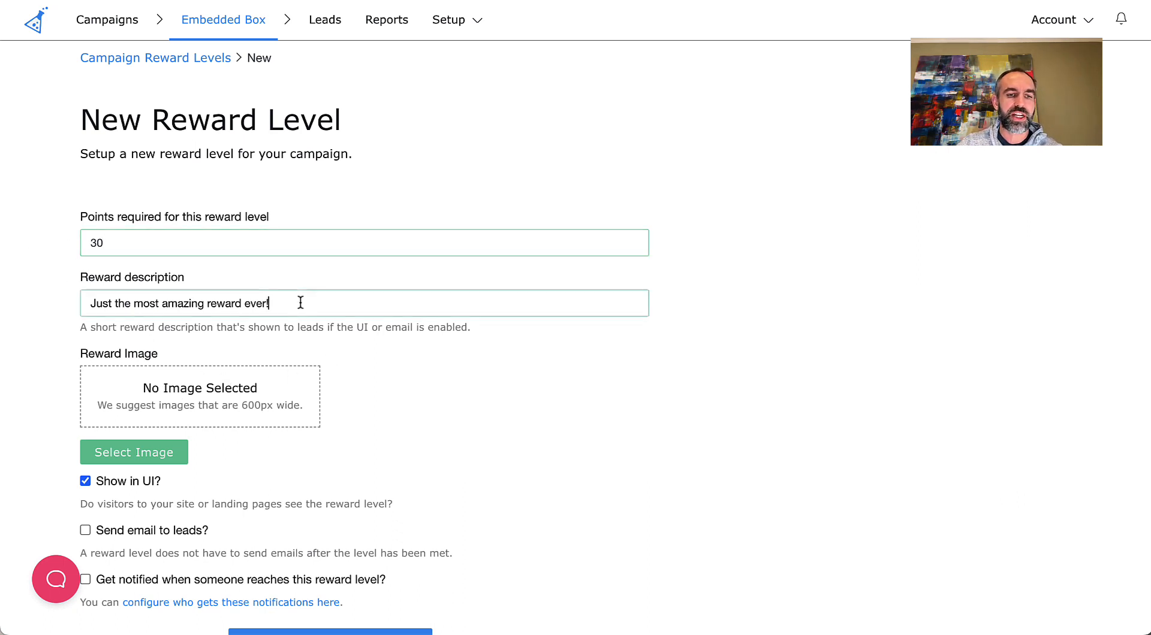
pyautogui.scroll(-2, 350, 348)
pyautogui.click(85, 408)
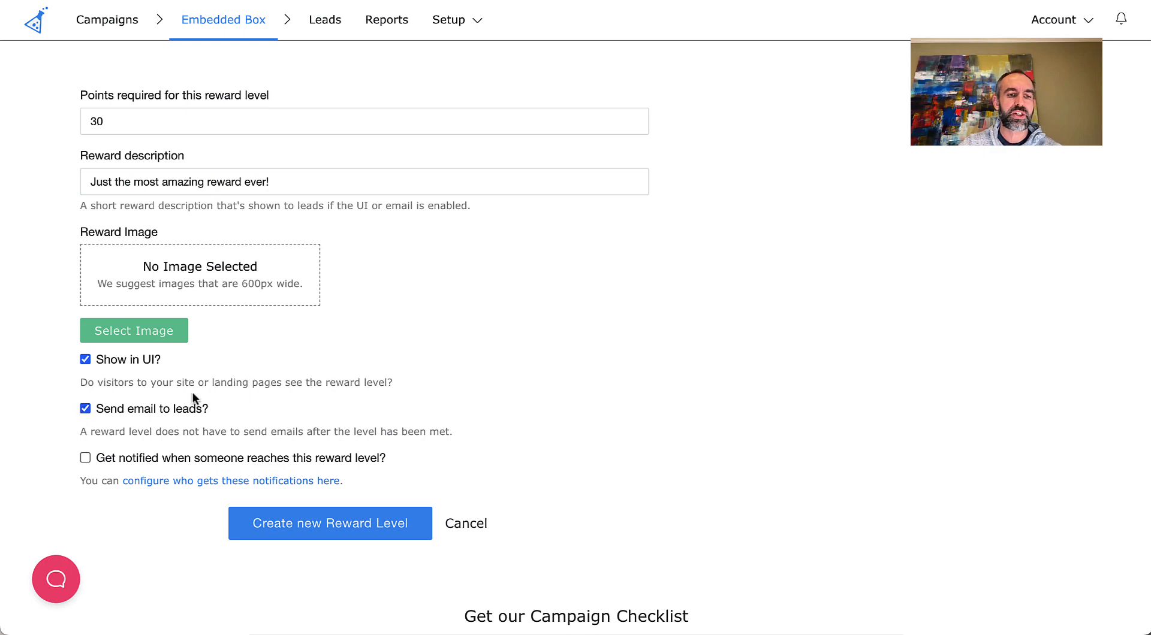
pyautogui.click(85, 458)
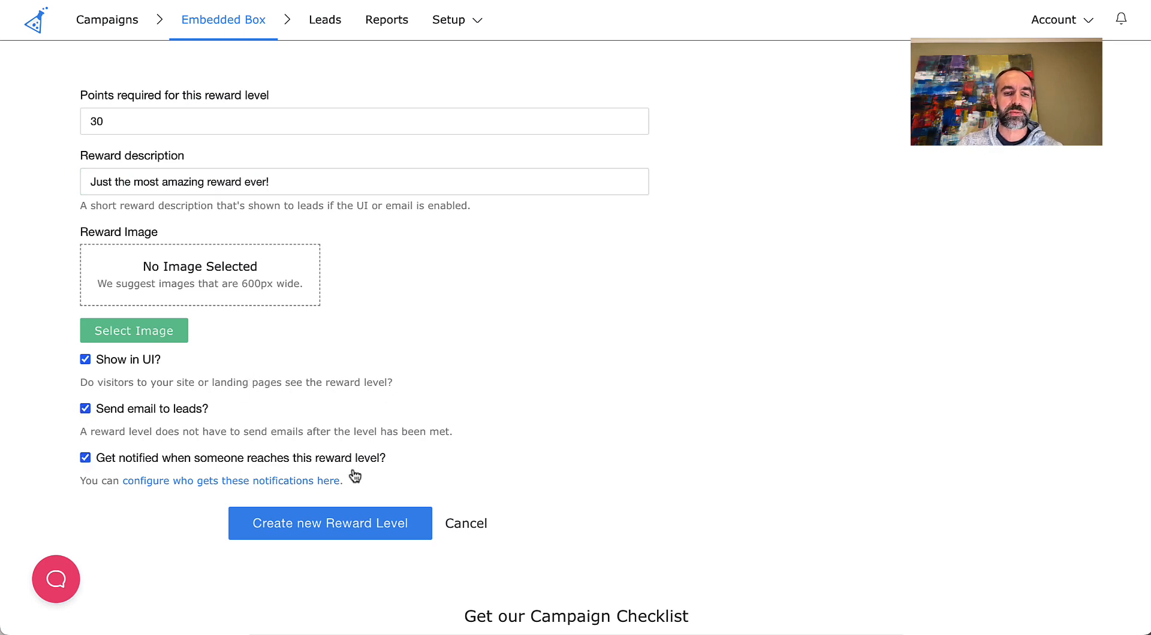
pyautogui.click(336, 528)
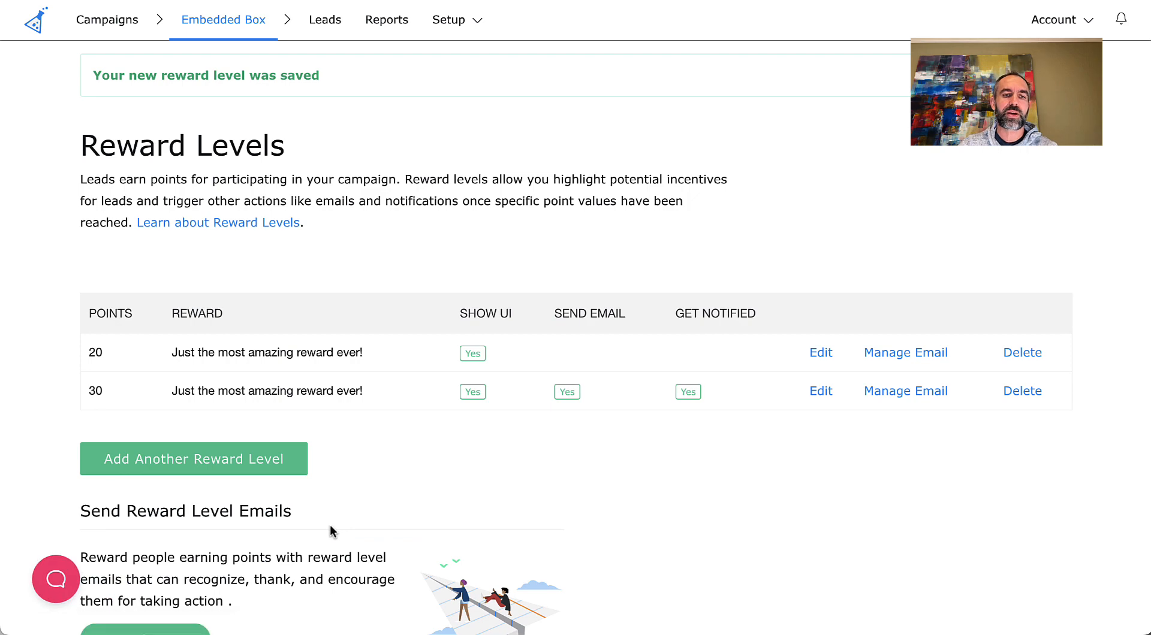
# - Return to the campaign overview and examine the contest box preview's actions, reward levels and prize details
pyautogui.click(249, 24)
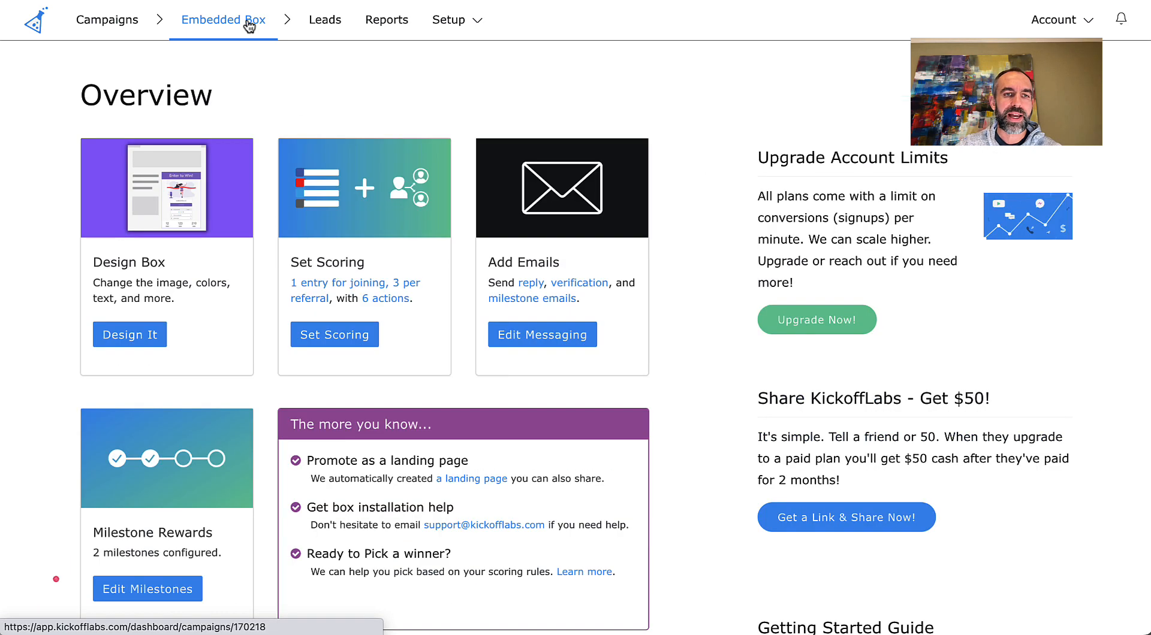
pyautogui.scroll(-2, 674, 312)
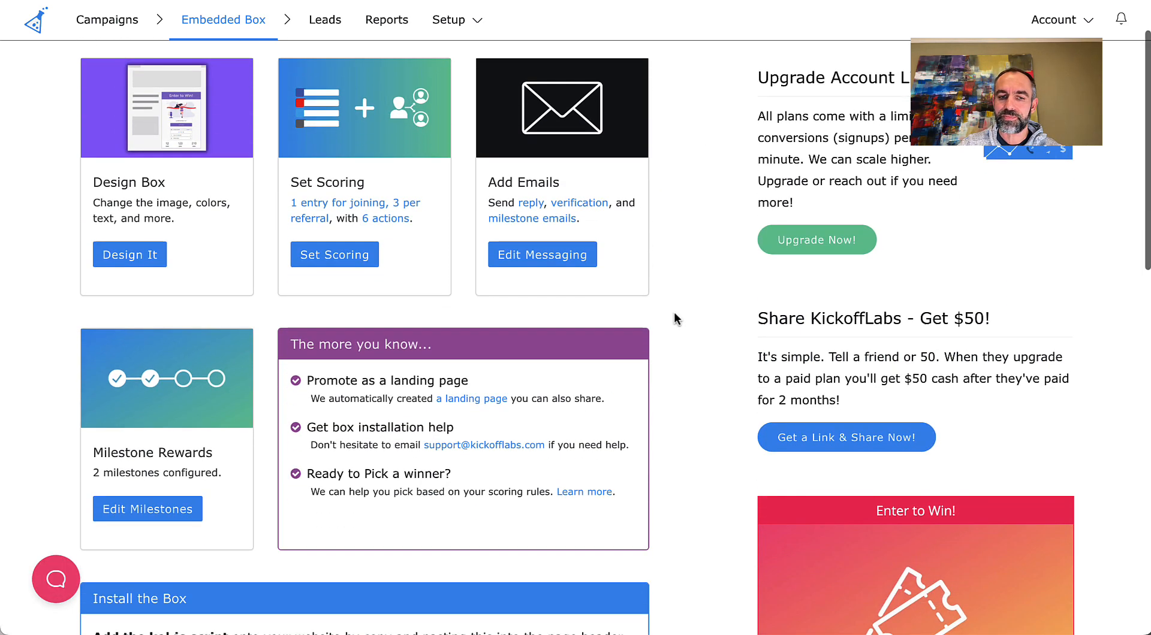
pyautogui.scroll(-10, 674, 311)
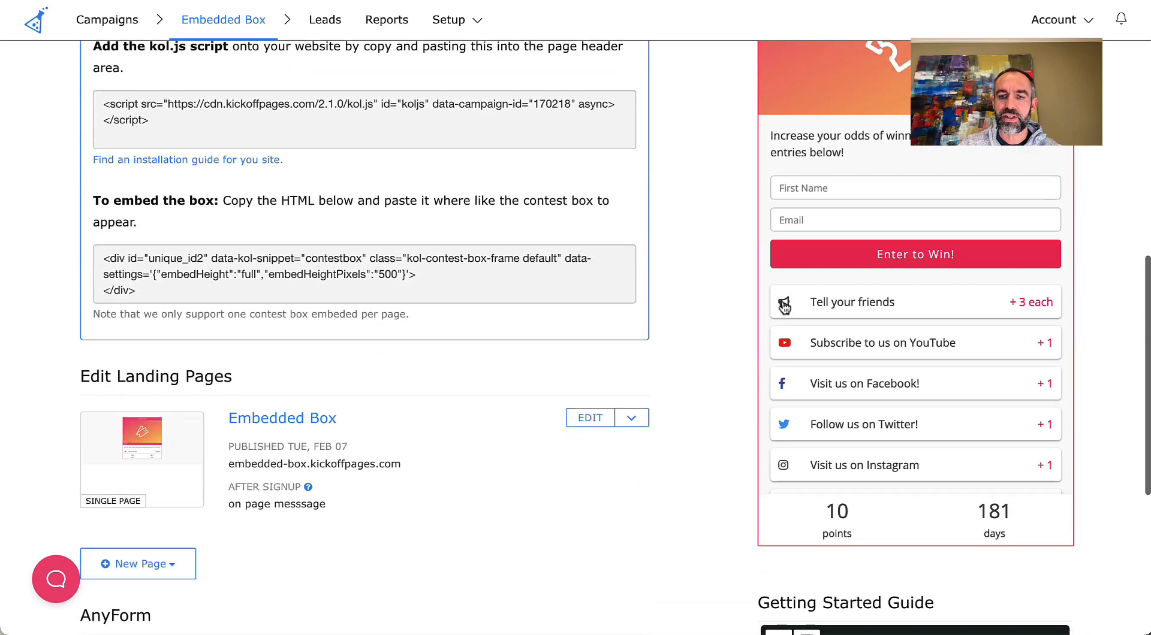
pyautogui.scroll(-3, 824, 313)
pyautogui.scroll(-3, 897, 316)
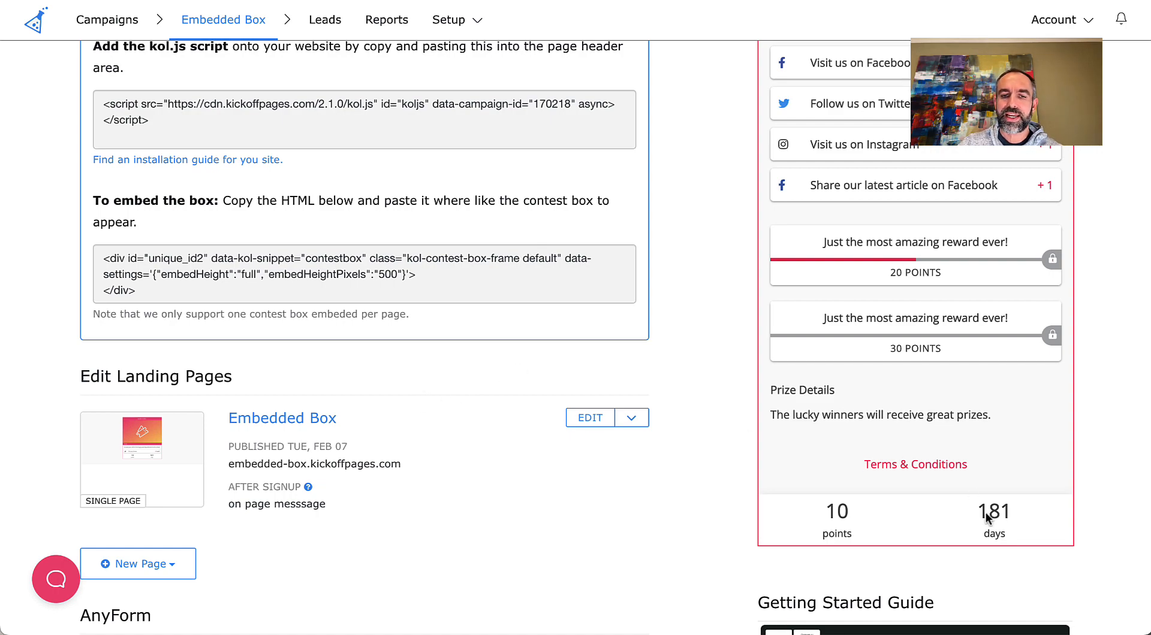
# - Open the contest box design and look over its basic settings, including colors, intro text and shown elements
pyautogui.scroll(10, 675, 392)
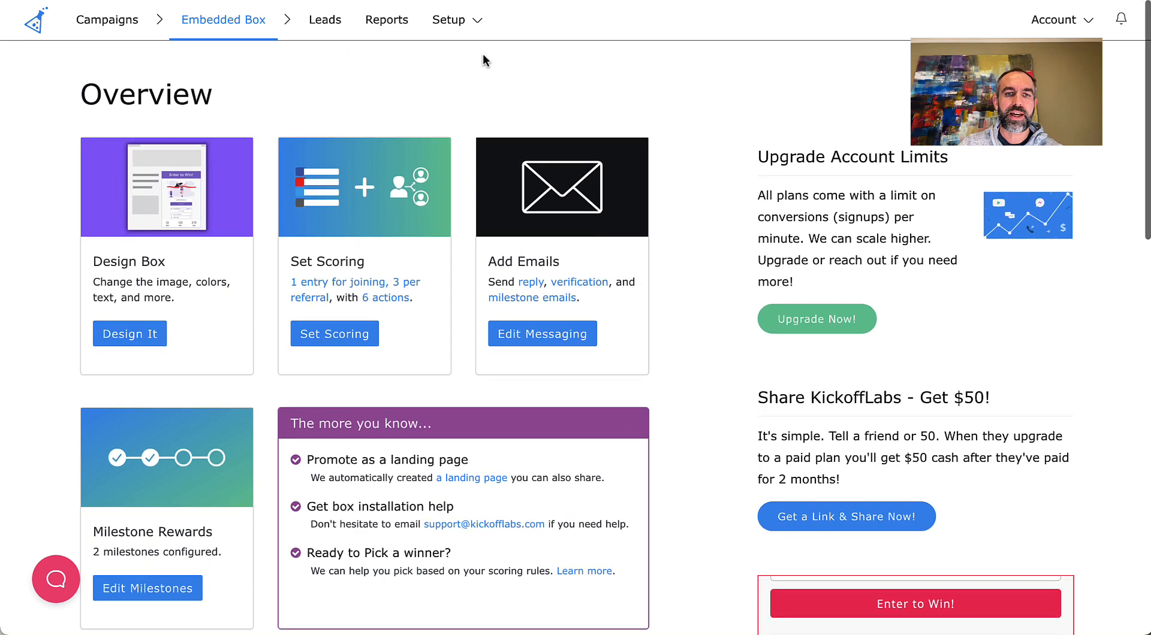
pyautogui.click(125, 333)
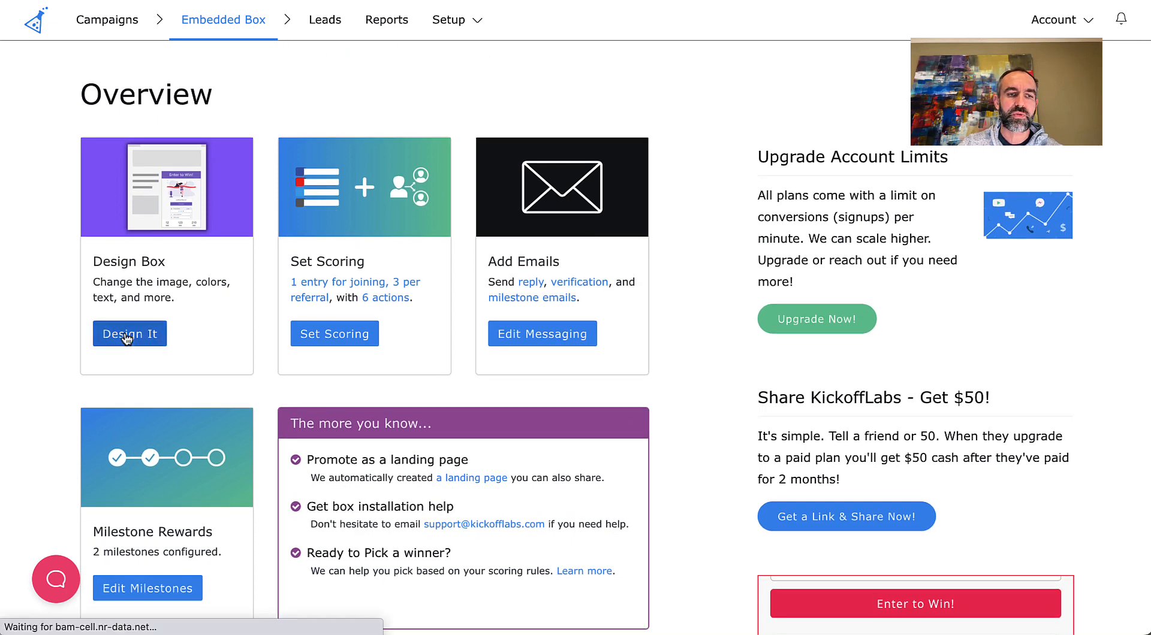
pyautogui.scroll(-10, 185, 327)
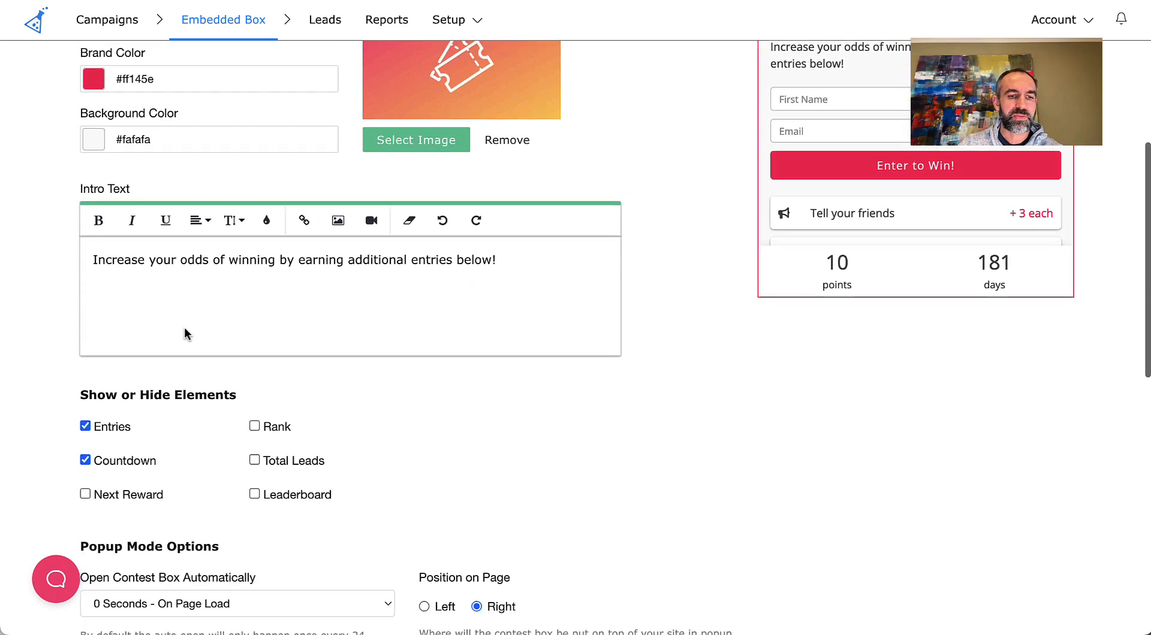
pyautogui.scroll(-3, 185, 328)
pyautogui.scroll(12, 185, 327)
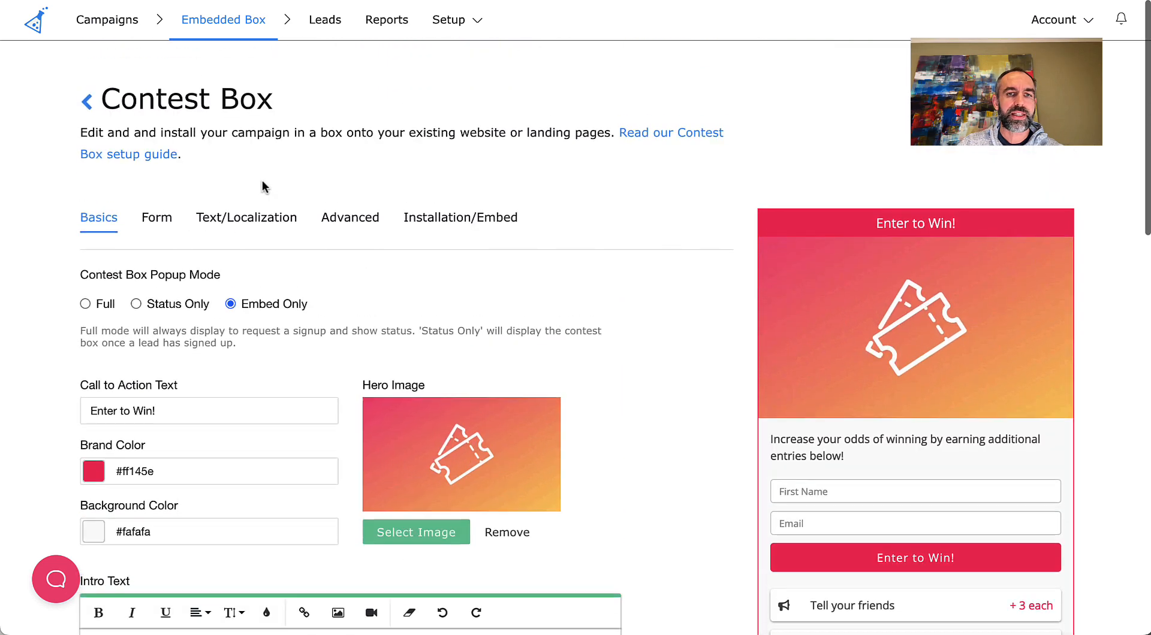
# - Open the page with all campaign settings, look it over and go back to the campaign overview
pyautogui.moveTo(479, 20)
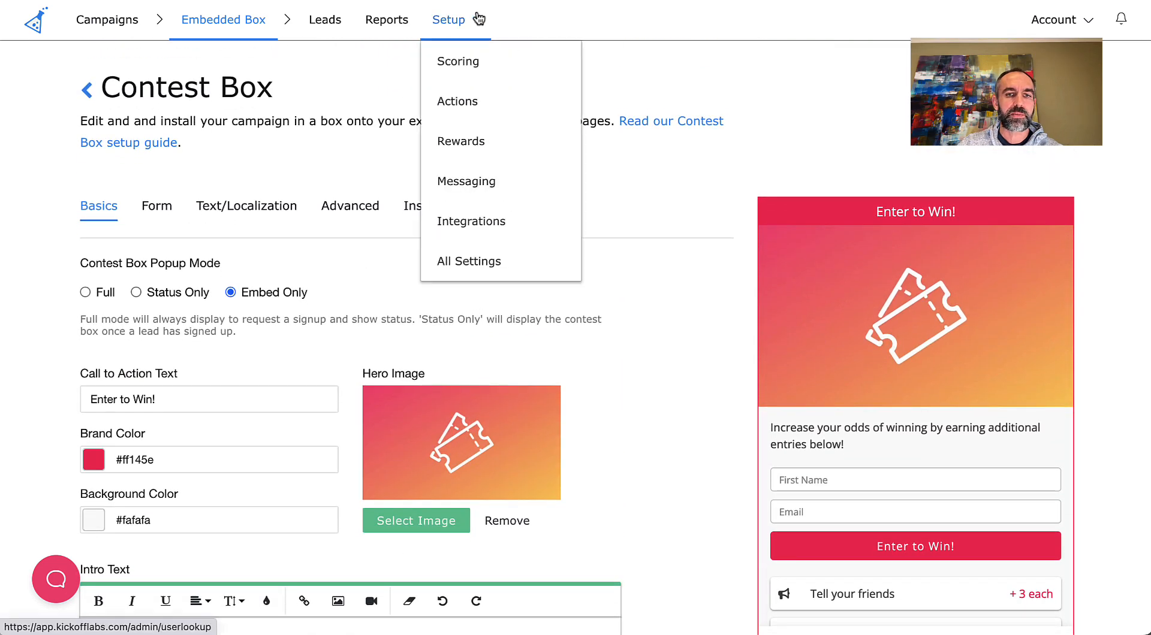
pyautogui.click(476, 259)
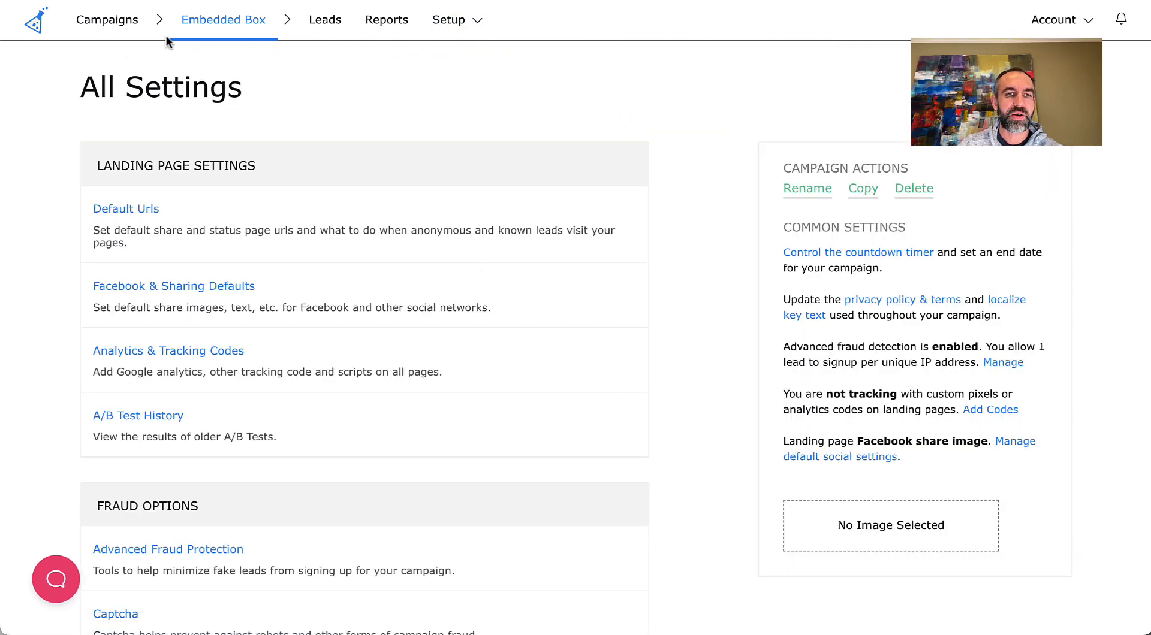
pyautogui.click(242, 12)
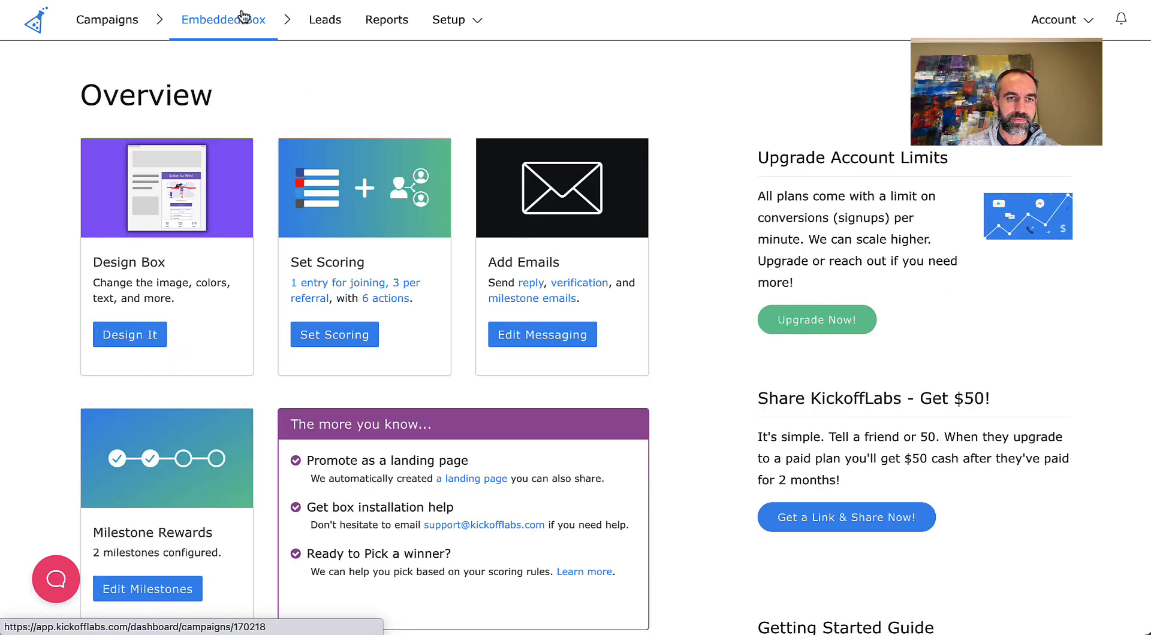
# - Review the box installation section, selecting in turn the kol.js script, the embed HTML and the installation guide link
pyautogui.scroll(-9, 426, 407)
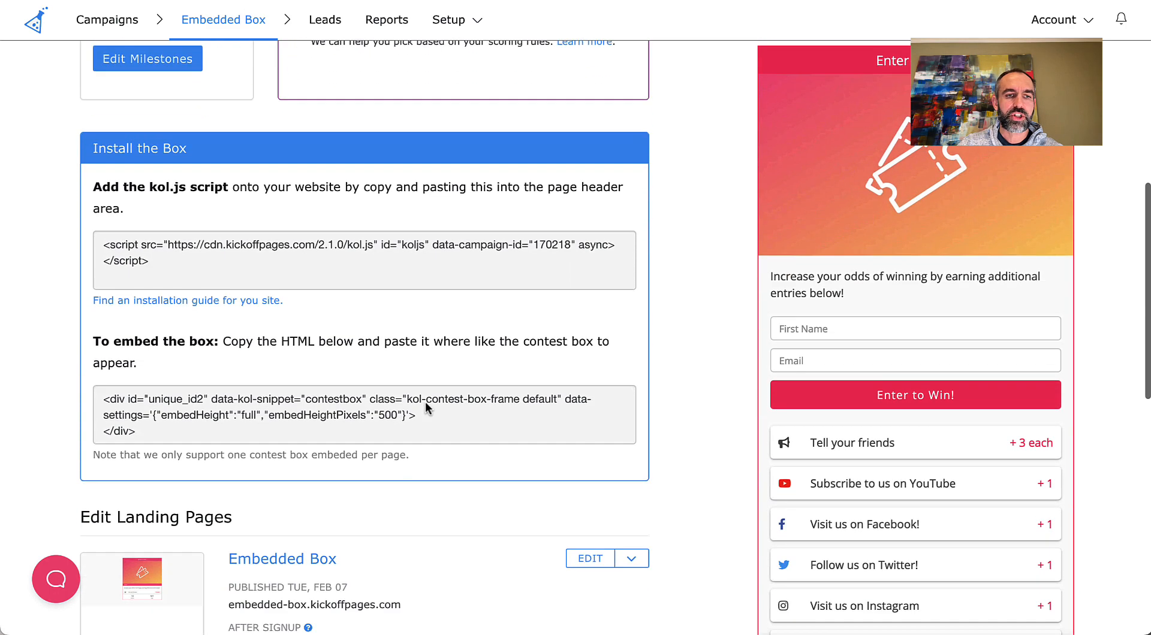
pyautogui.scroll(-1, 427, 408)
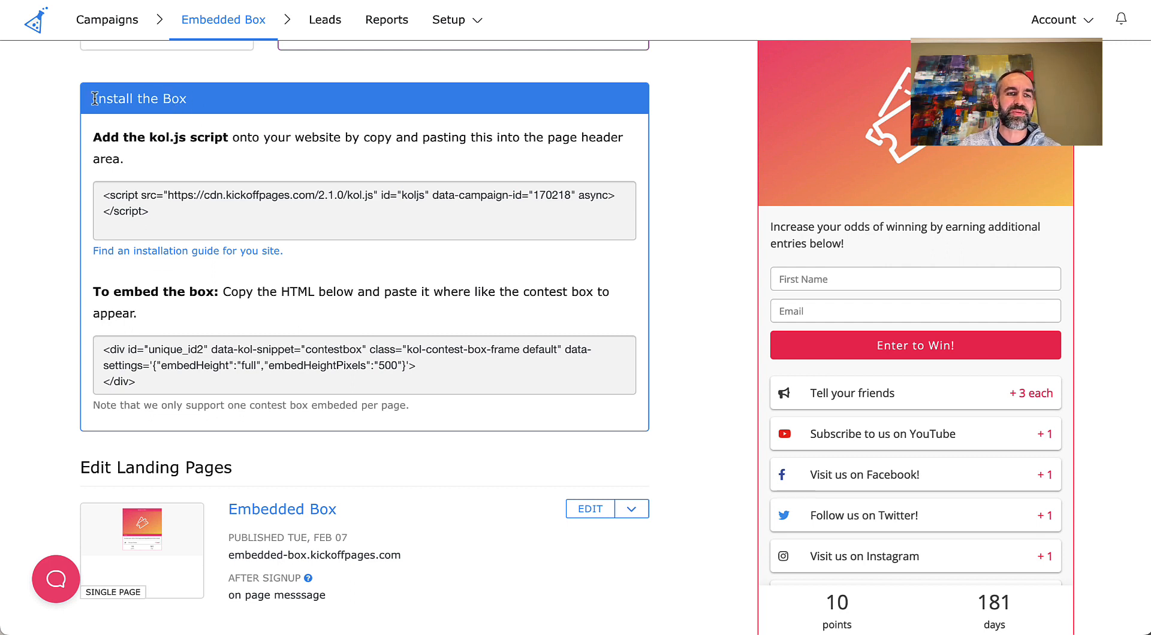
pyautogui.click(159, 219)
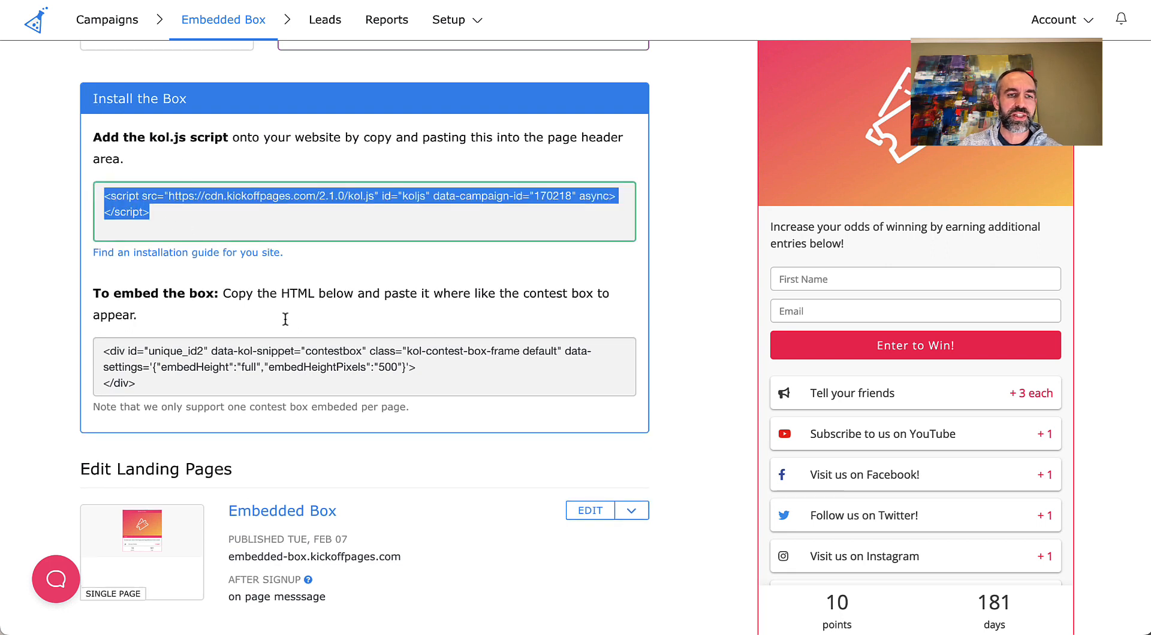
pyautogui.moveTo(137, 383); pyautogui.dragTo(100, 349)
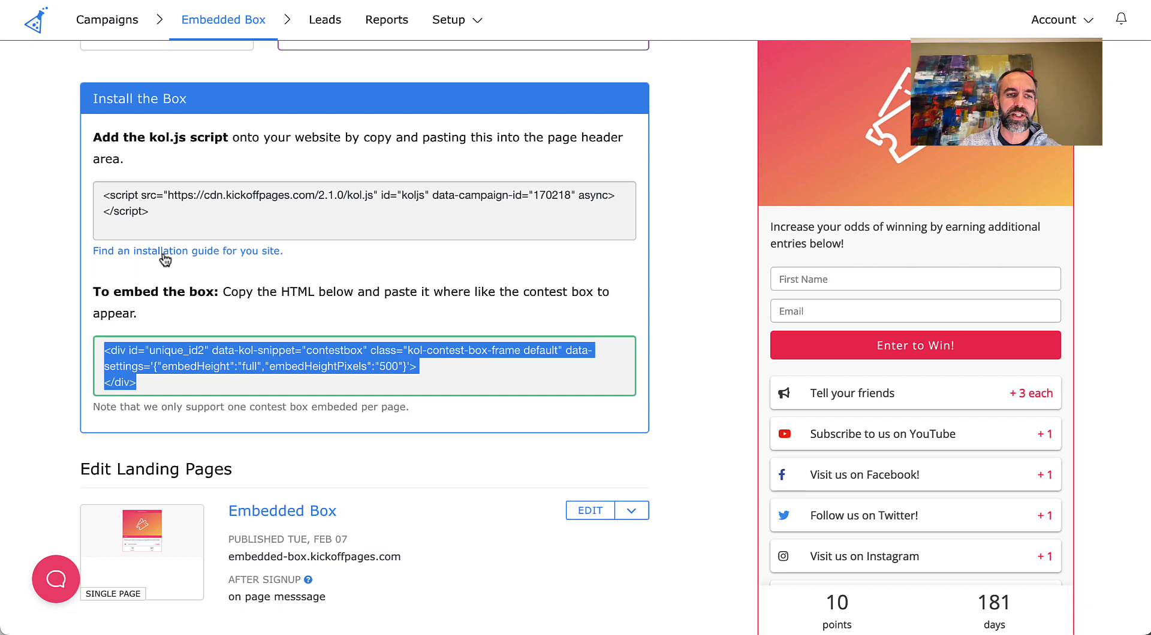
pyautogui.click(302, 270)
pyautogui.moveTo(299, 252); pyautogui.dragTo(91, 254)
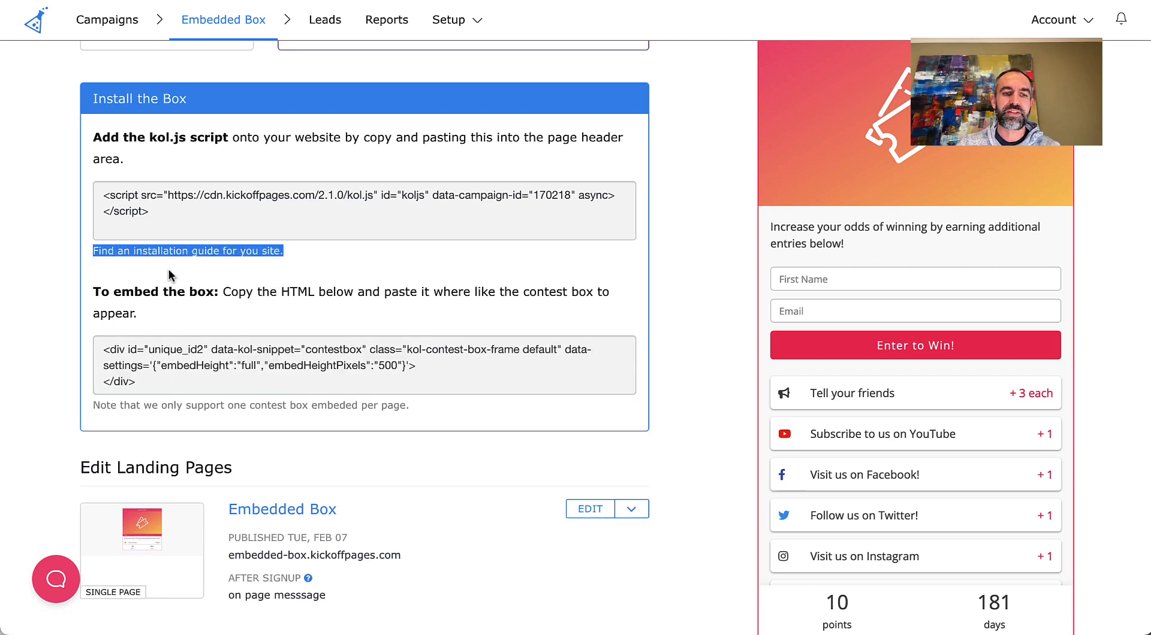
# - View the published landing page at embedded-box.kickoffpages.com and return to the campaign overview
pyautogui.scroll(-1, 359, 318)
pyautogui.scroll(-5, 360, 317)
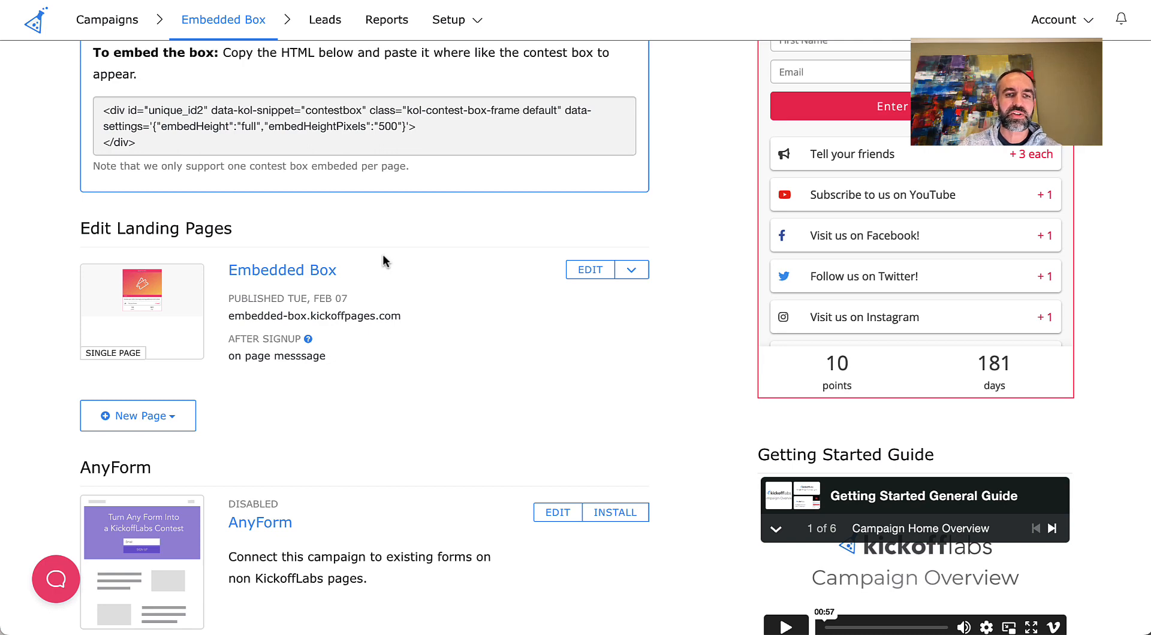
pyautogui.click(353, 316)
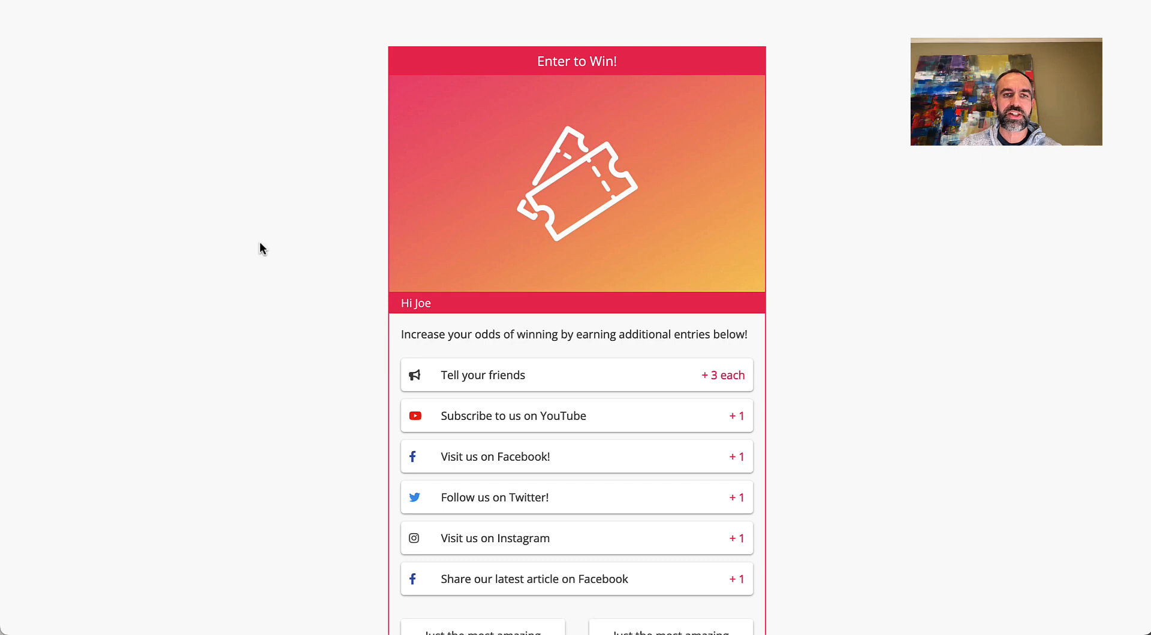
pyautogui.click(243, 1)
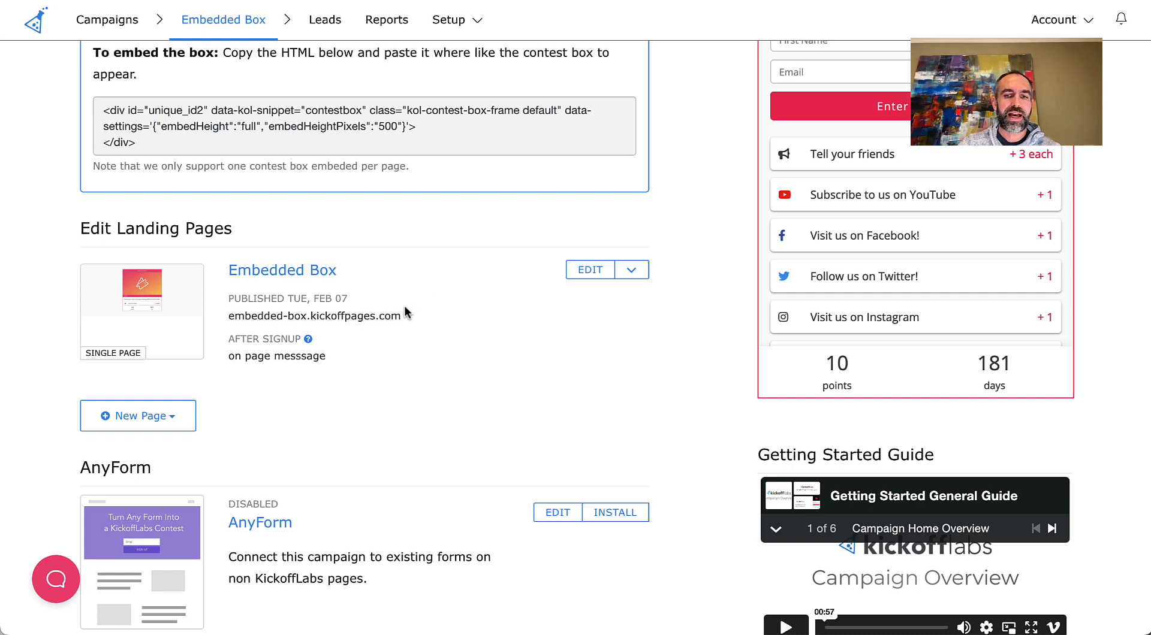
pyautogui.scroll(15, 405, 312)
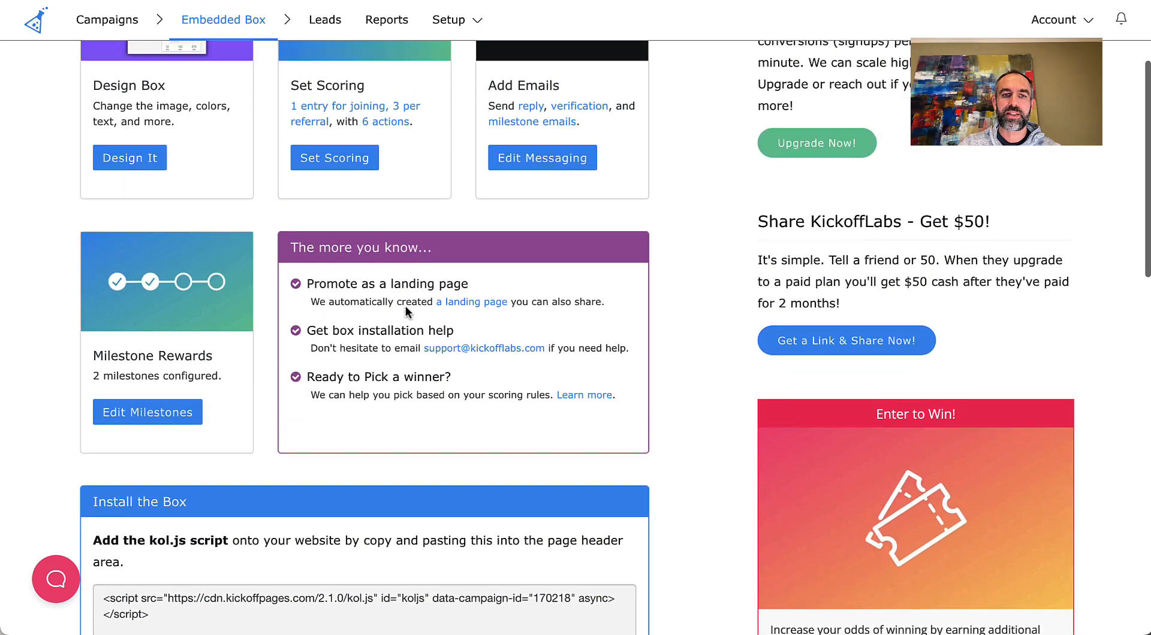